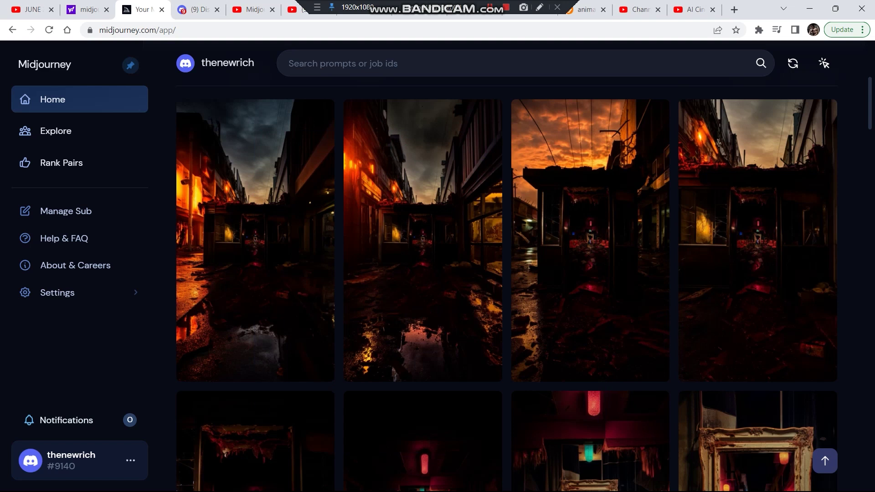
- Switch to the Discord general channel and review the earlier narrow street and haunted night club zoom-out generations
key(ctrl+Tab)
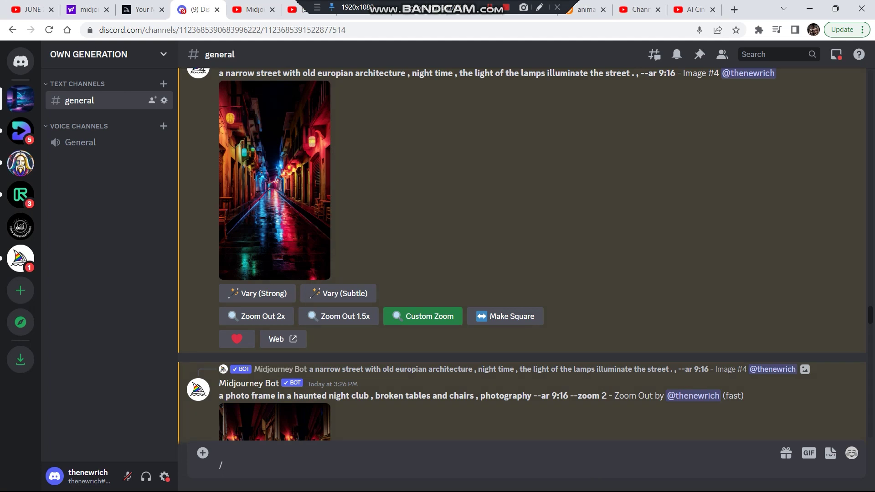
scroll(521, 255, down, 15)
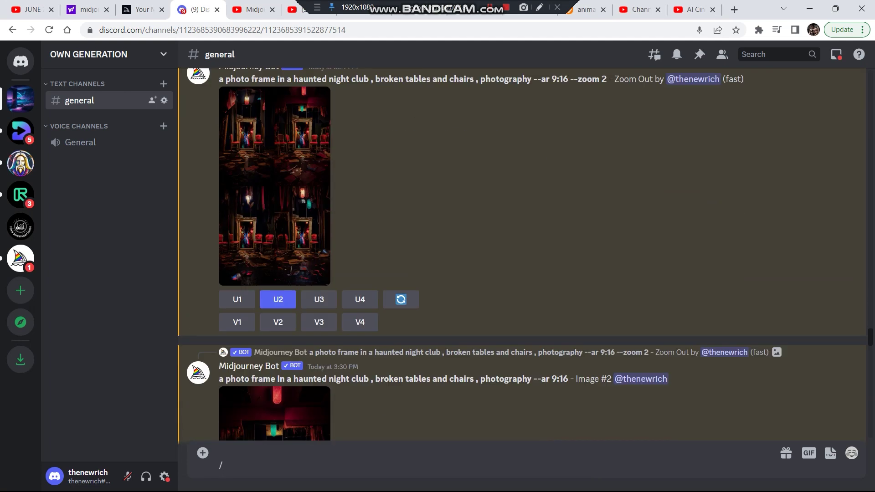
scroll(521, 255, down, 12)
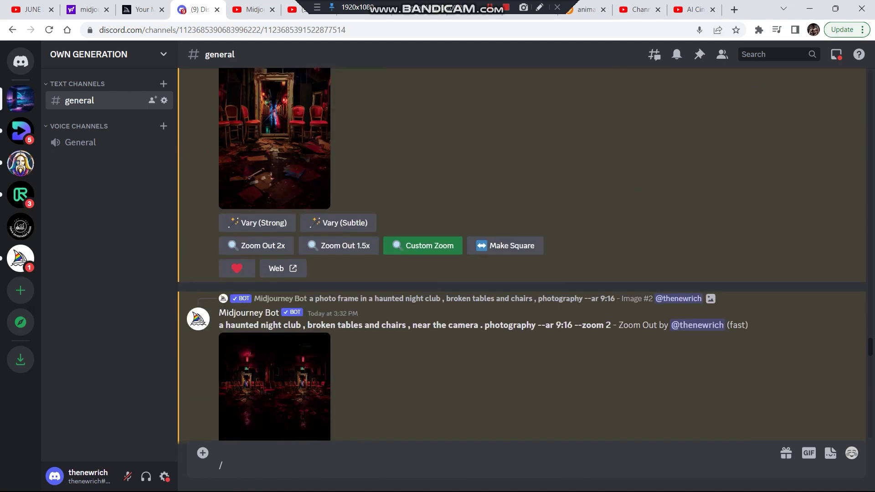
scroll(522, 255, down, 12)
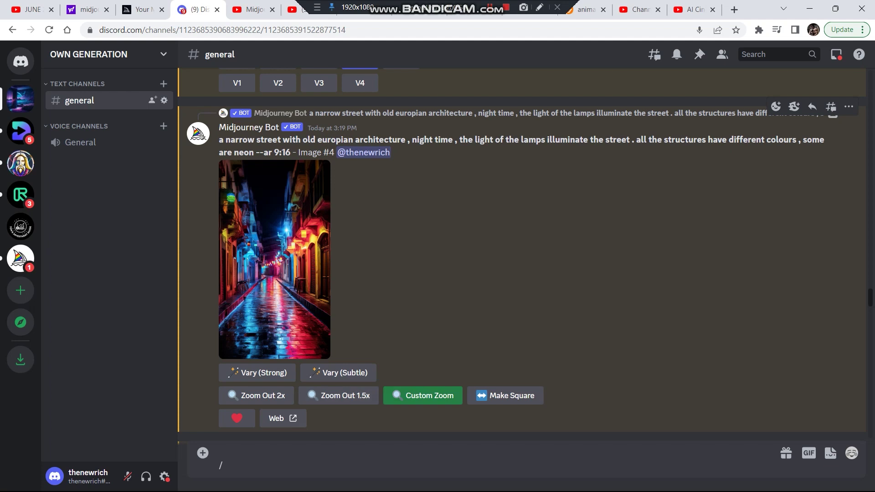
scroll(522, 256, down, 6)
scroll(522, 255, up, 5)
scroll(522, 256, down, 5)
scroll(522, 255, down, 1)
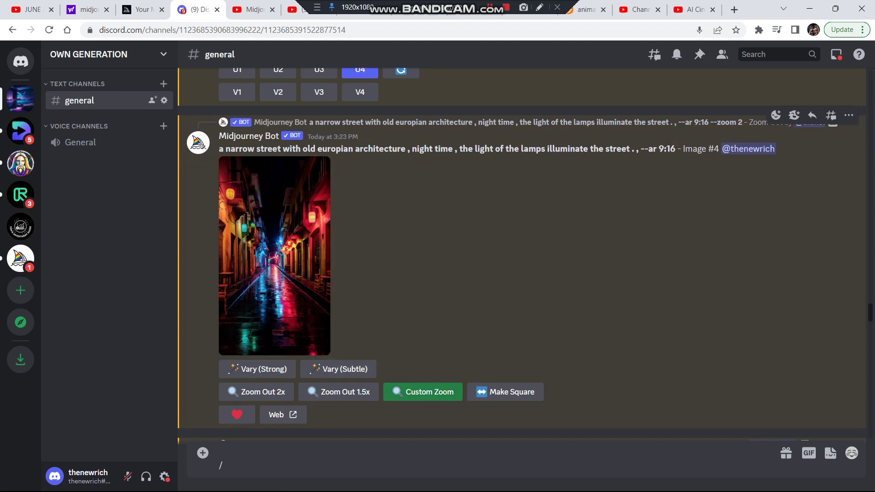
- Inspect the Custom Zoom prompt of the lantern-lit narrow street image without submitting it, and dismiss the server invite notice
click(423, 392)
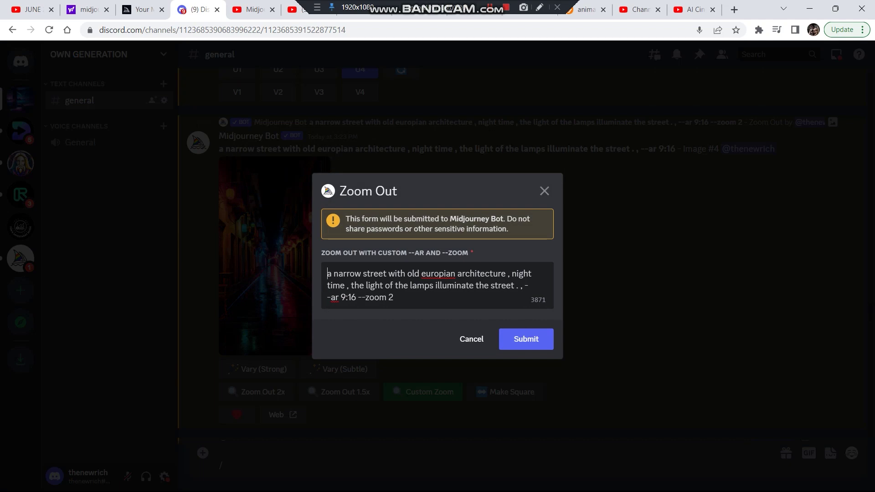
click(545, 191)
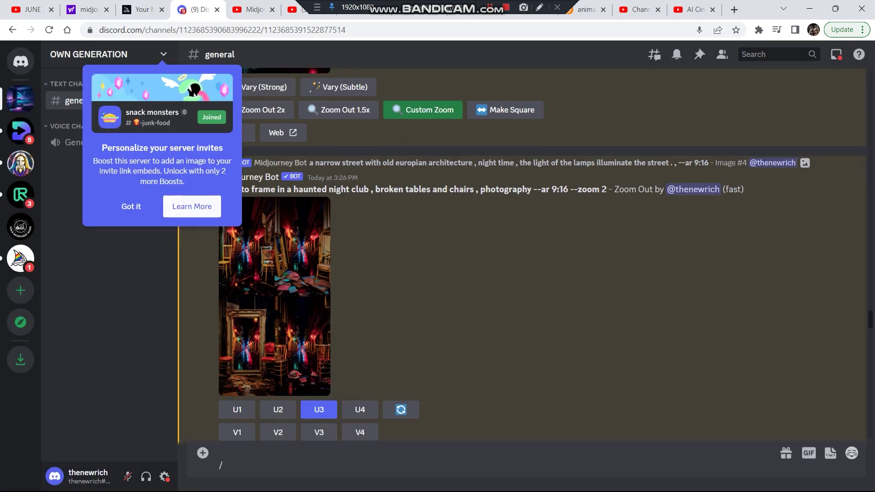
click(131, 207)
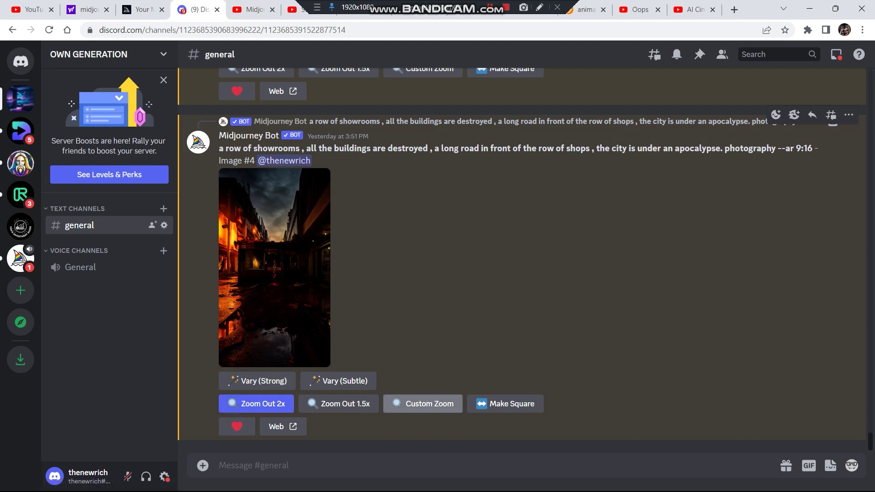
- Submit a custom zoom-out of the destroyed showrooms image, adding "water flooding in the city" and "water flooding a long road" to the prompt, with --zoom 2
click(423, 404)
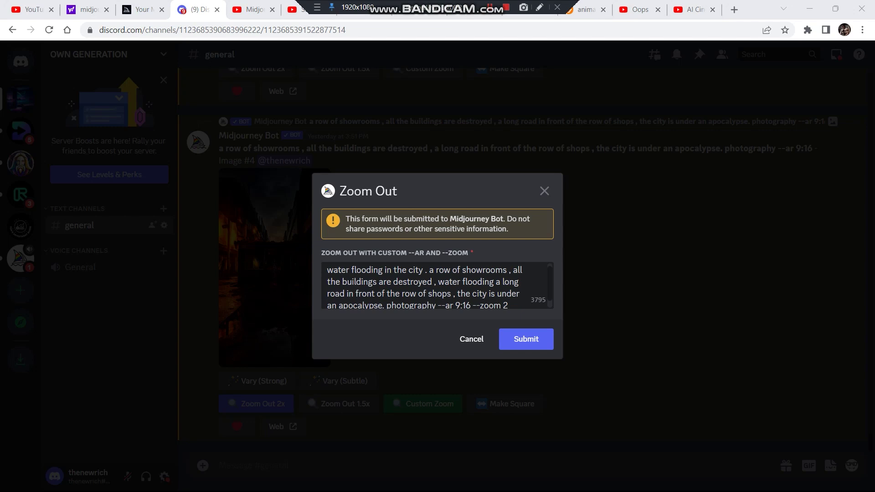
click(526, 339)
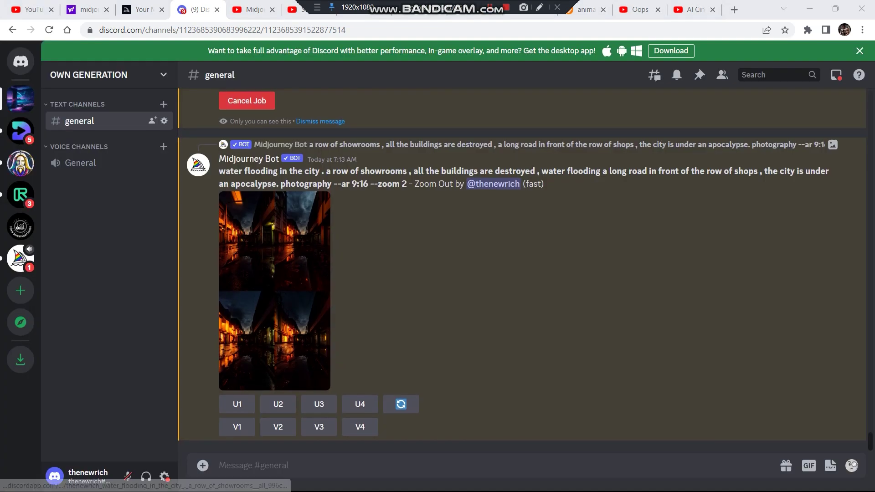
- Preview the flooded city grid at larger size and upscale its fourth image
click(275, 292)
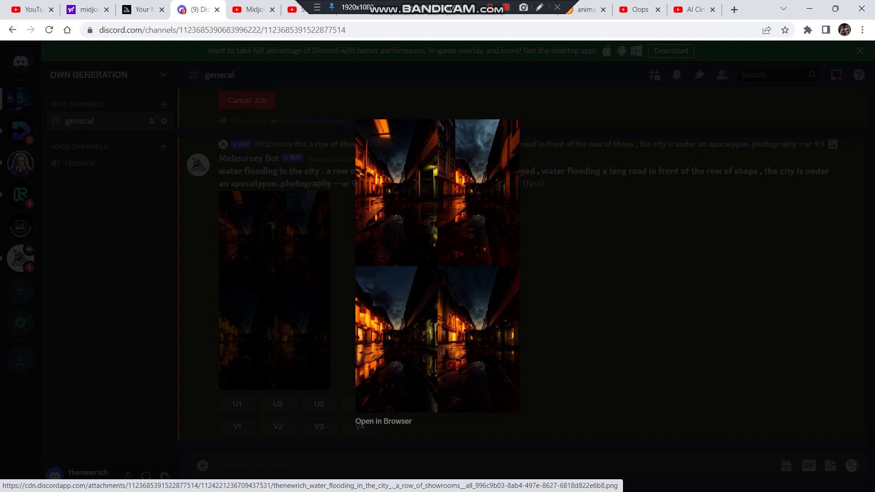
key(Escape)
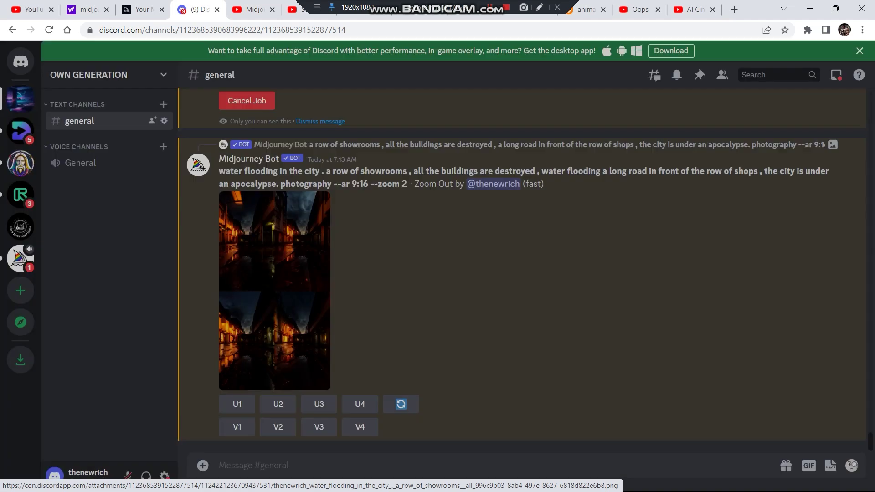
click(360, 405)
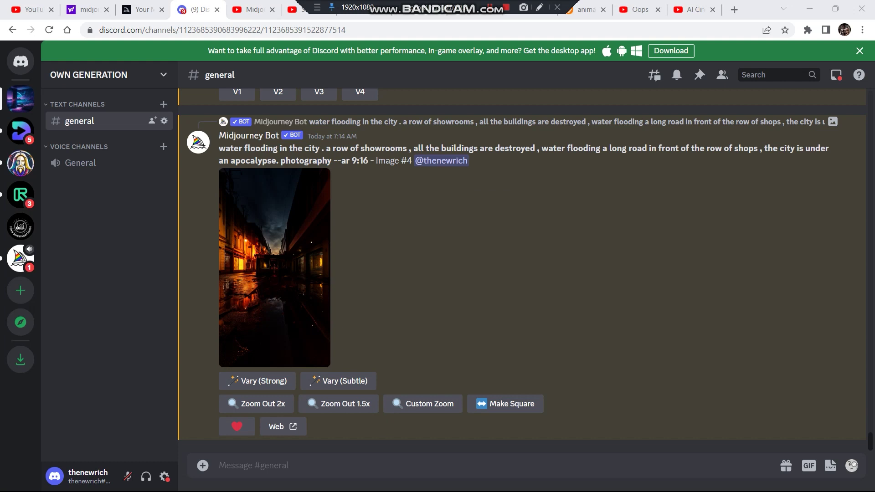
- Submit a custom zoom-out of the upscaled flooded street with the prompt "a desert , with dried up trees , old rusted vehicles , photography --ar 9:16 --zoom 2"
click(424, 404)
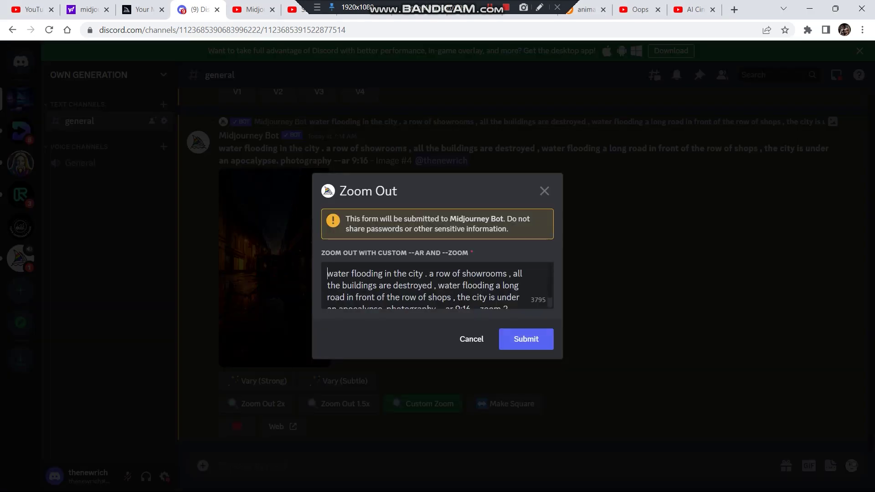
drag(327, 274, 437, 298)
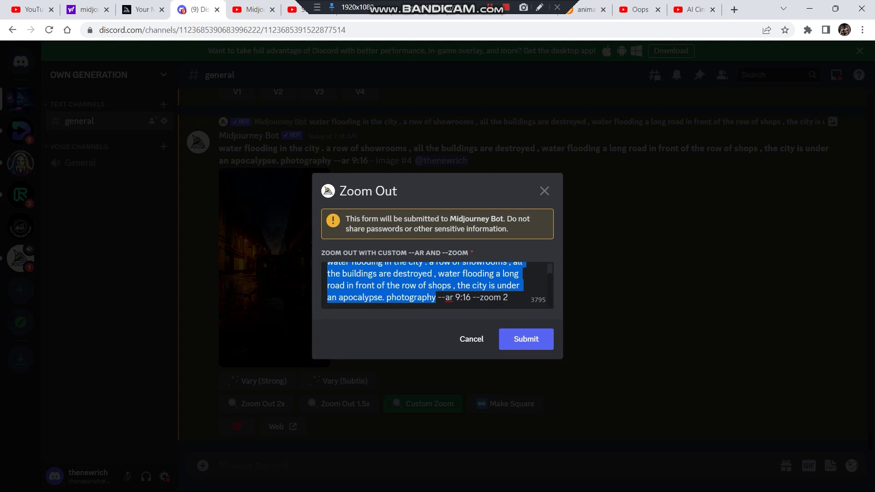
key(BackSpace)
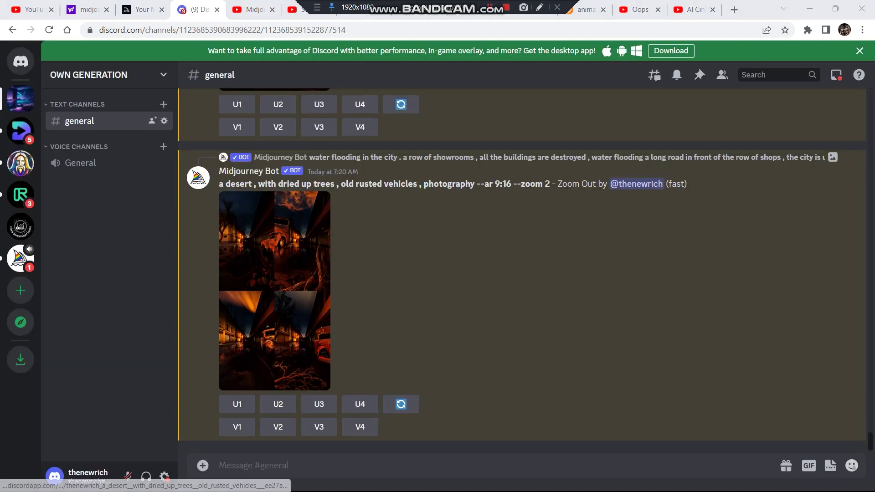
- Preview the desert grid at larger size and upscale its first image
click(275, 283)
key(Escape)
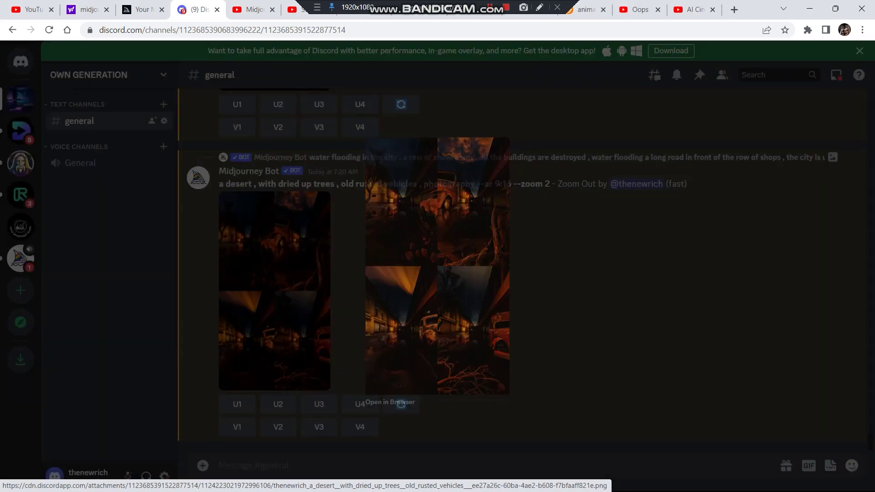
click(237, 405)
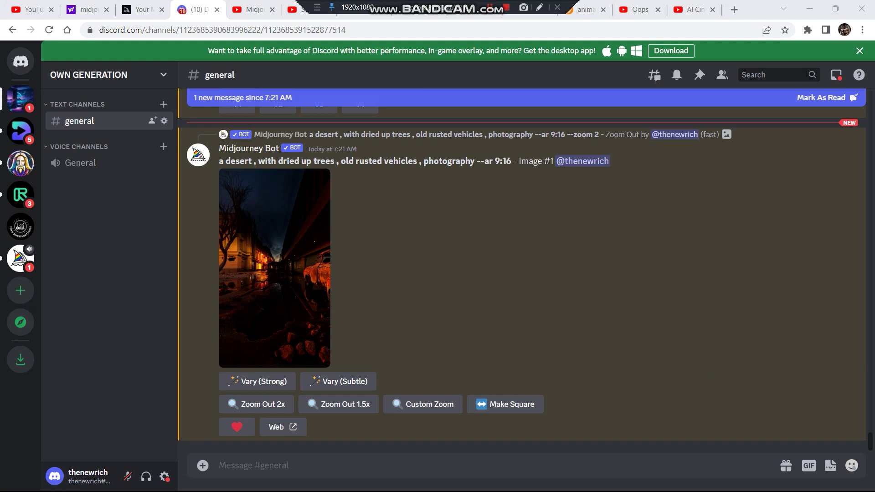
- Zoom out the upscaled desert image by 2x with its prompt kept, abandoning the custom zoom form
click(423, 404)
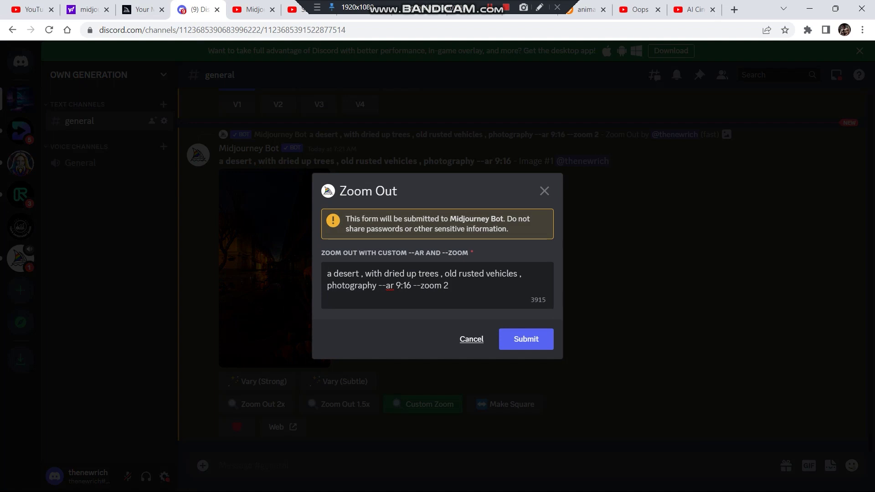
click(472, 339)
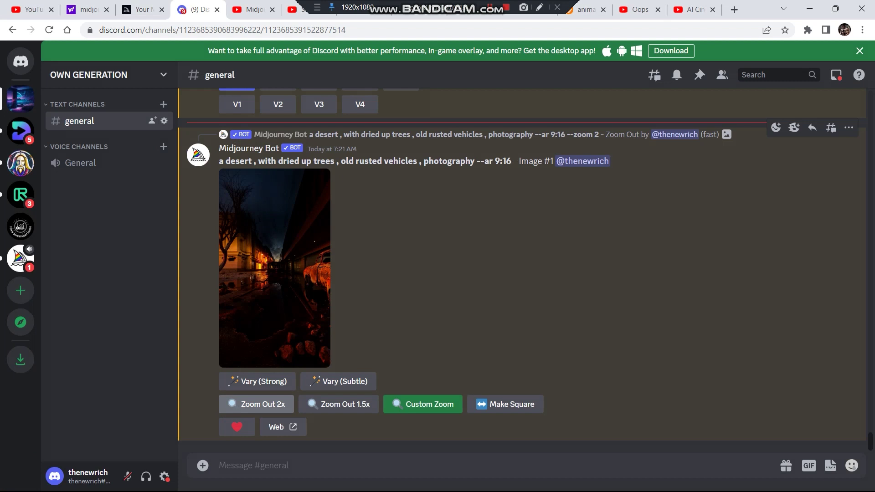
click(255, 405)
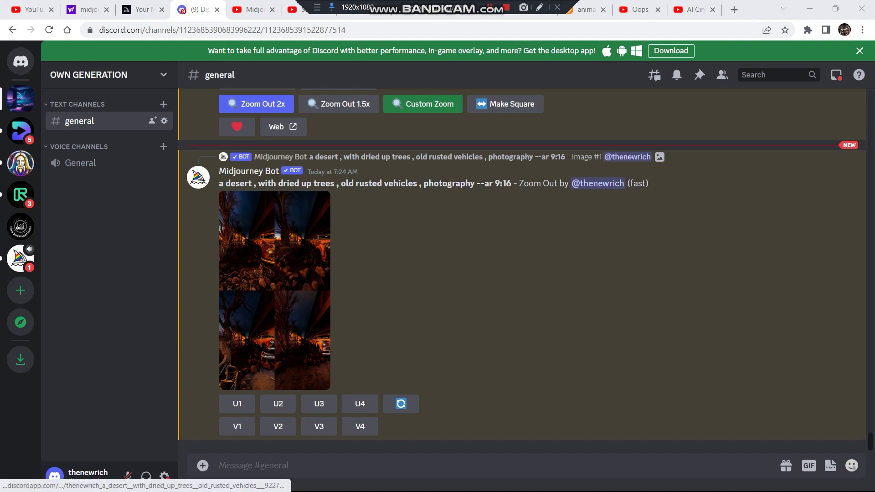
- Preview the new desert grid, upscale its third and second images, and zoom out the upscaled second image by 2x
click(277, 269)
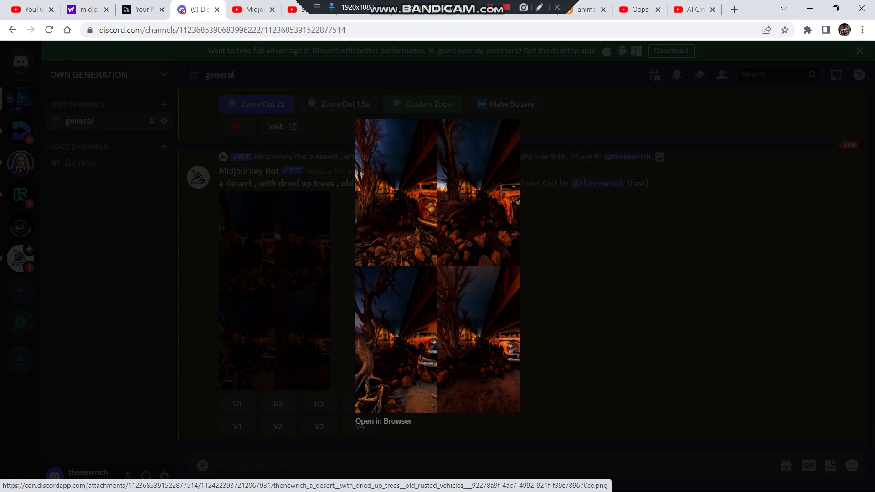
key(Escape)
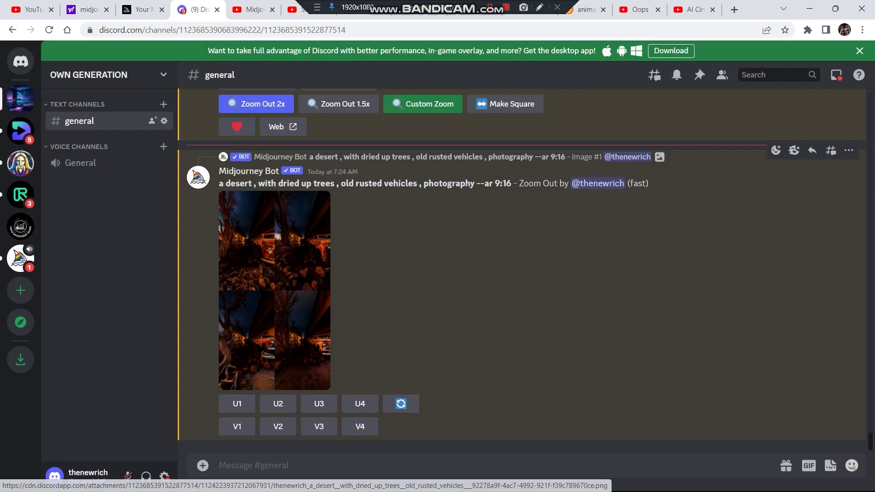
click(320, 403)
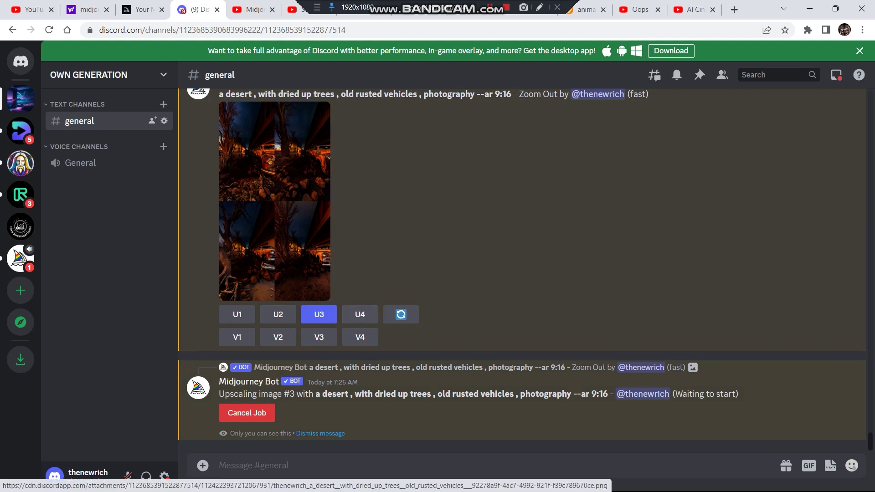
click(278, 314)
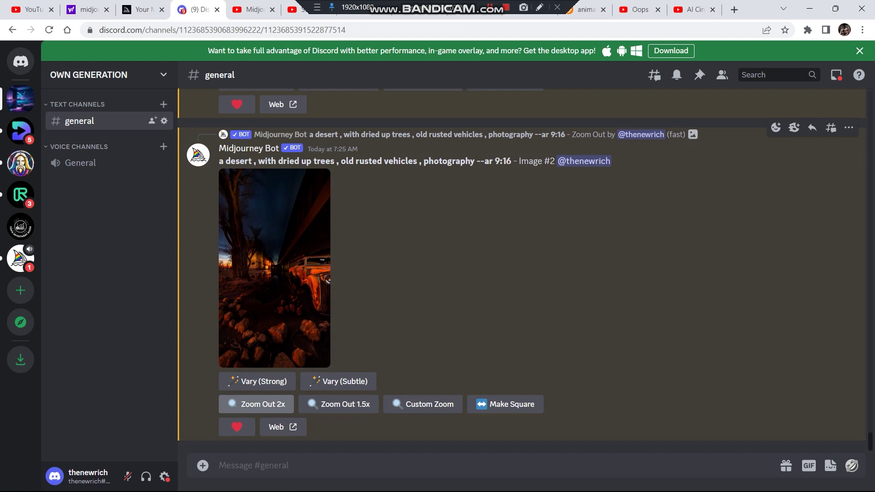
click(257, 404)
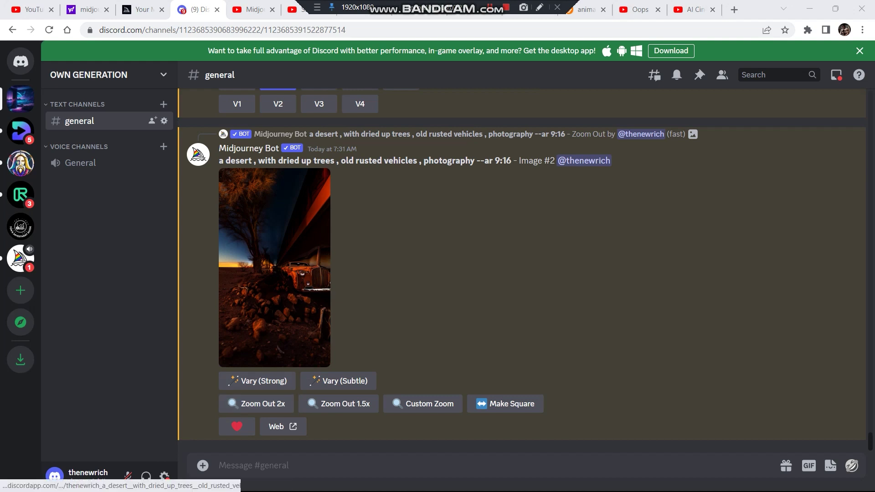
- Switch to the Midjourney website and review the sequence of upscaled zoom-out images from the desert back to the neon street
click(145, 10)
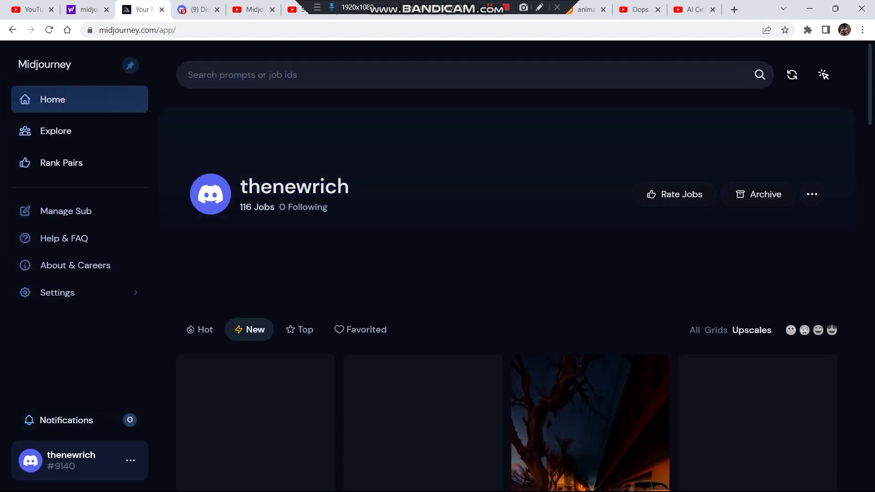
scroll(515, 274, down, 10)
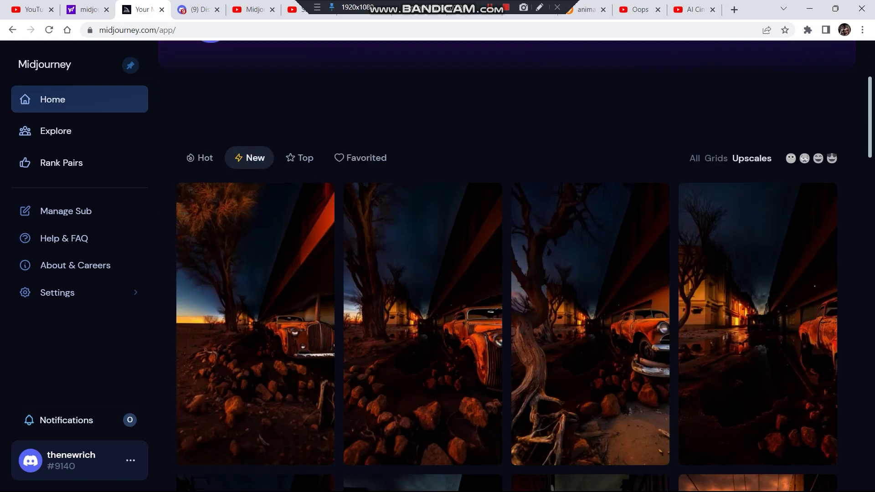
scroll(507, 289, down, 10)
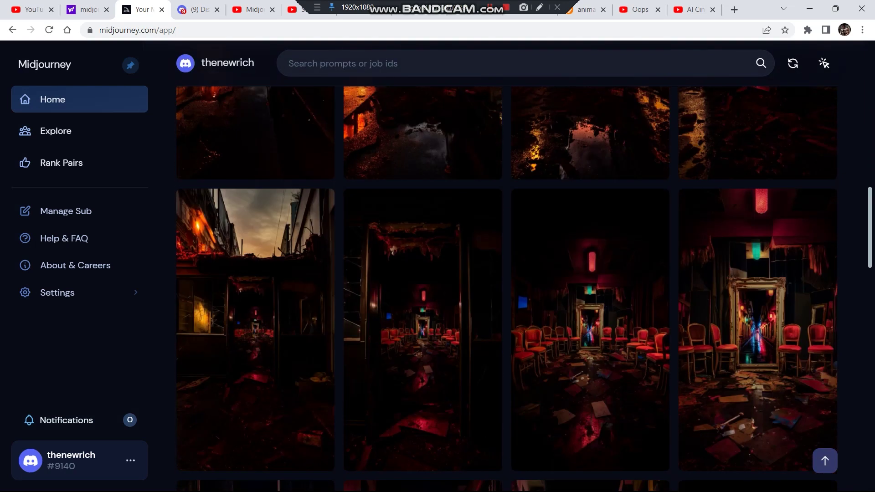
scroll(591, 291, up, 3)
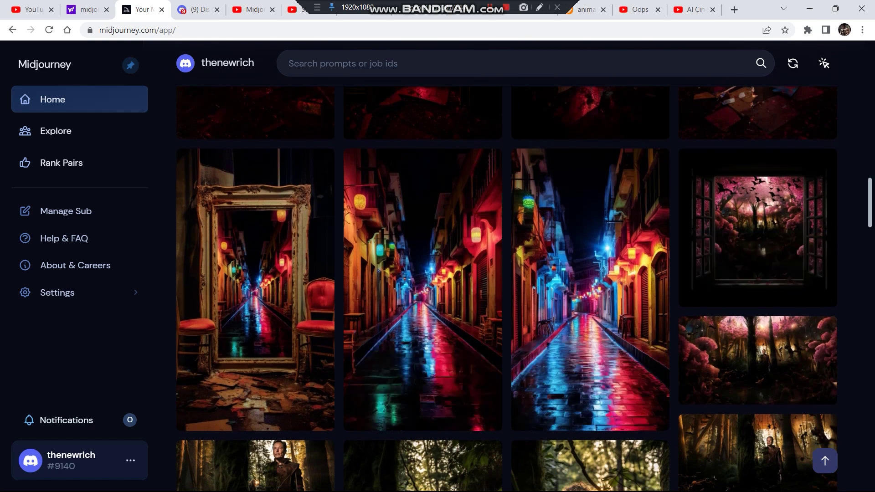
scroll(508, 289, up, 4)
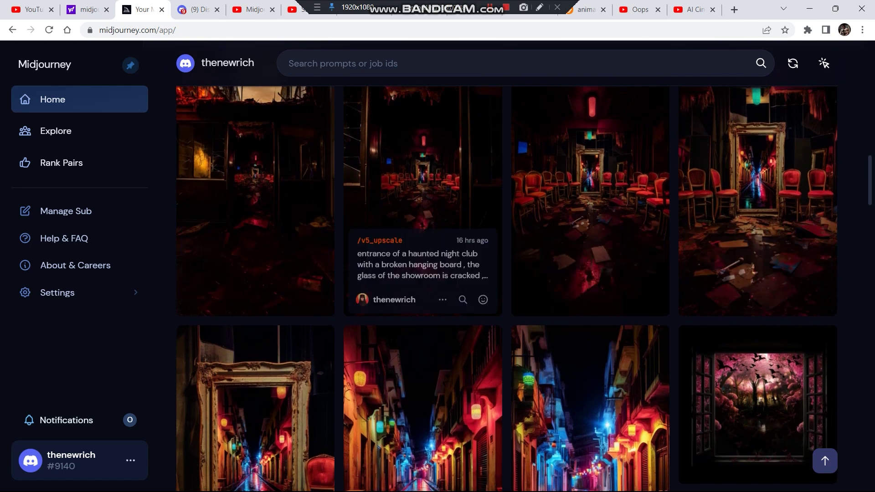
scroll(591, 292, up, 9)
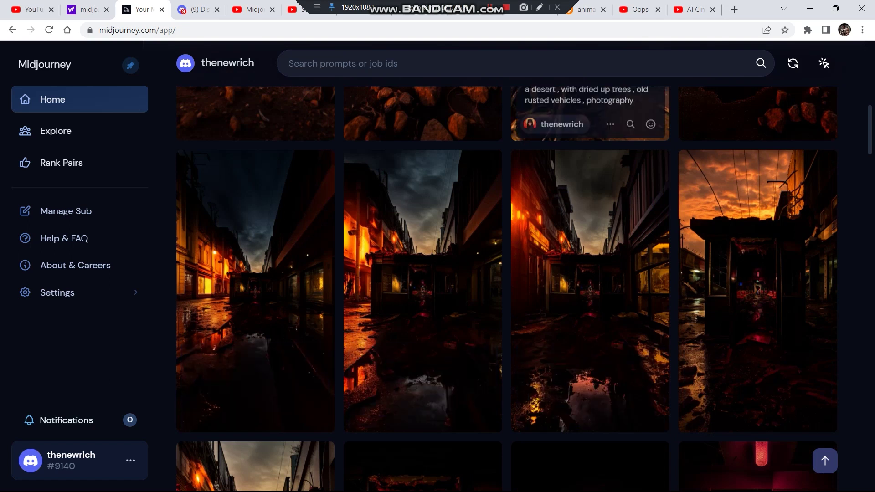
scroll(507, 289, up, 1)
scroll(590, 292, up, 3)
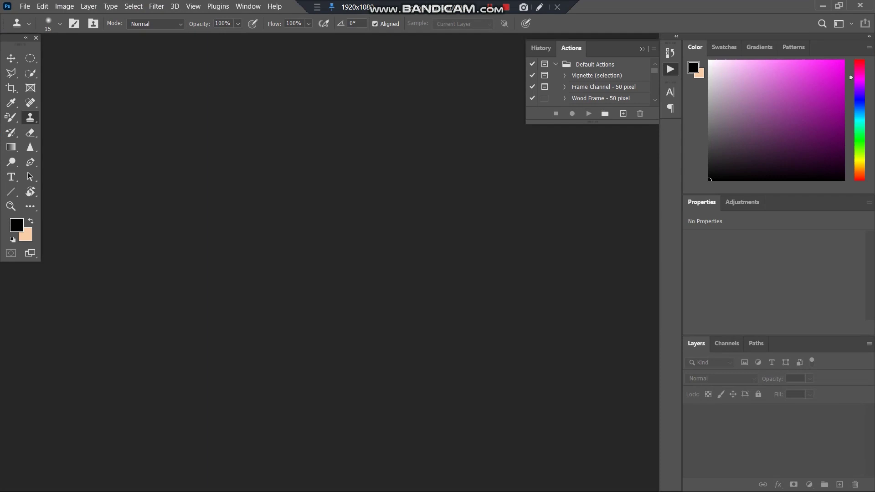
- Check in Photoshop that the Actions panel is enabled among the displayed windows
click(248, 6)
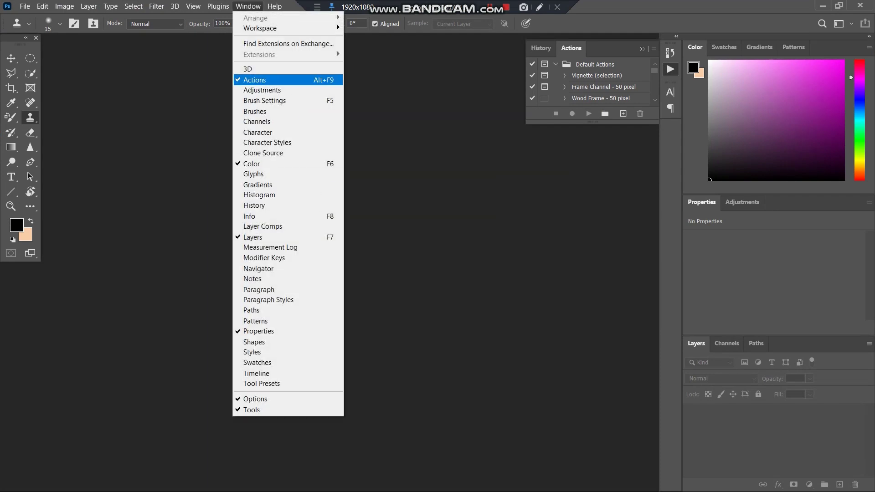
click(455, 118)
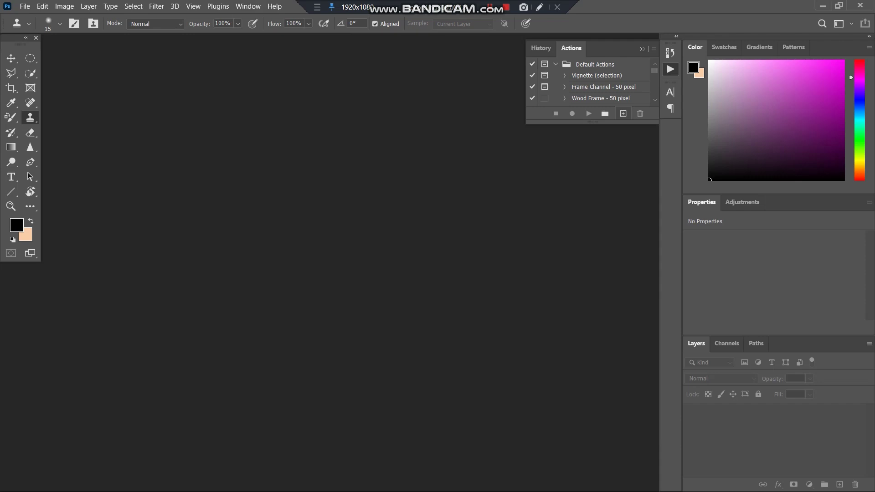
- Create an action named 1 in the Default Actions set and start recording it with the flooded street image
click(623, 114)
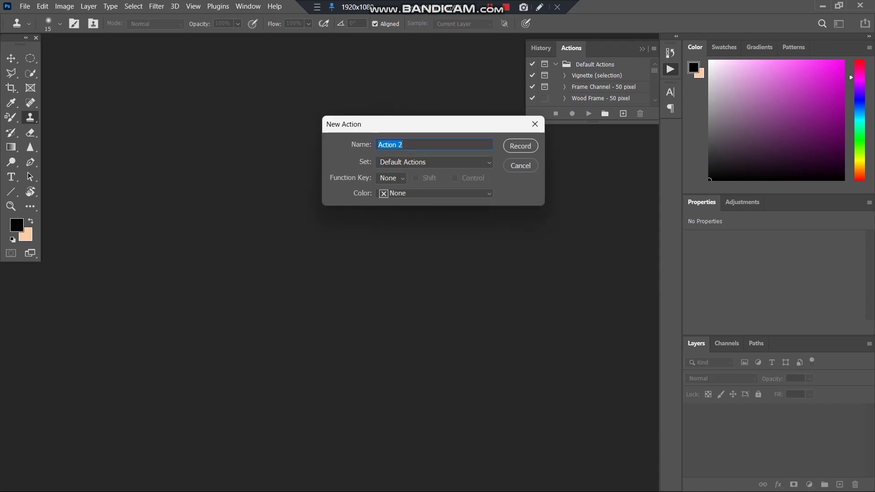
text(1)
click(381, 144)
key(Return)
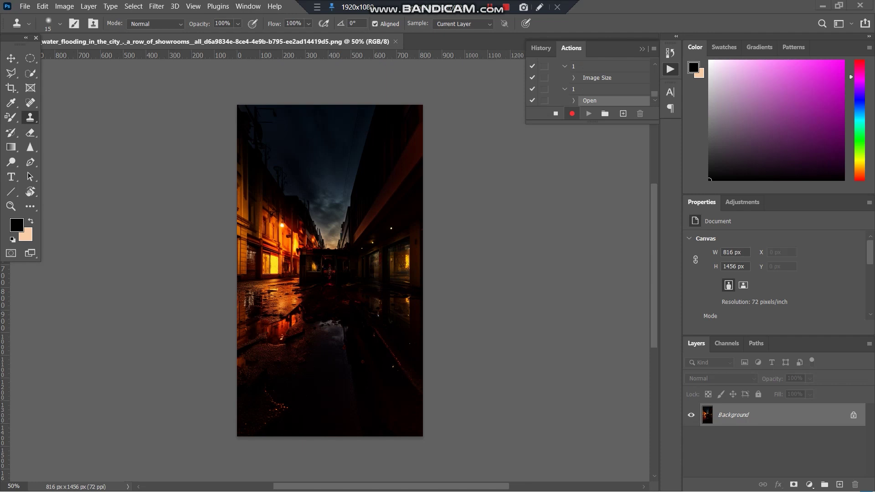
- Set the street image's new size to 1224 px wide and 2184 px high
click(64, 6)
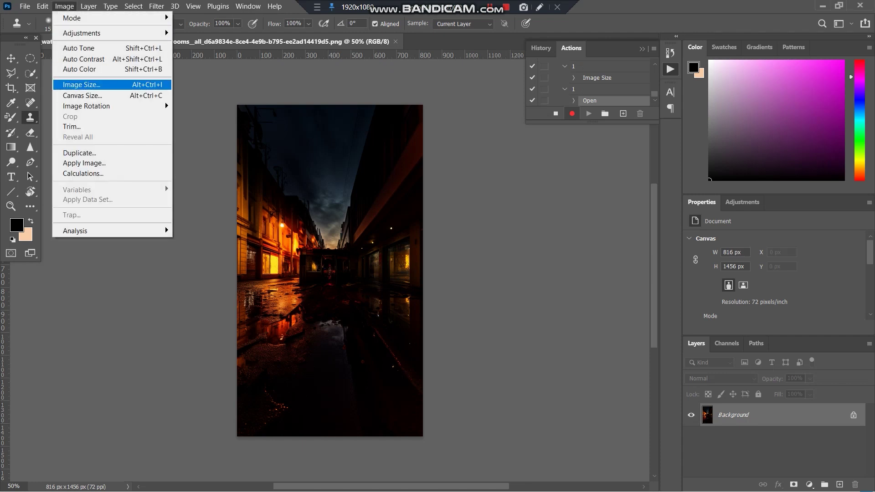
click(82, 84)
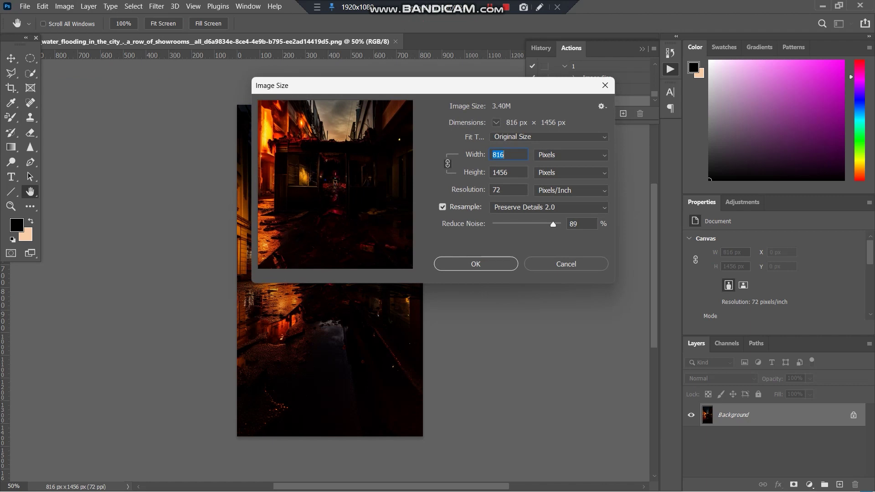
text(1224)
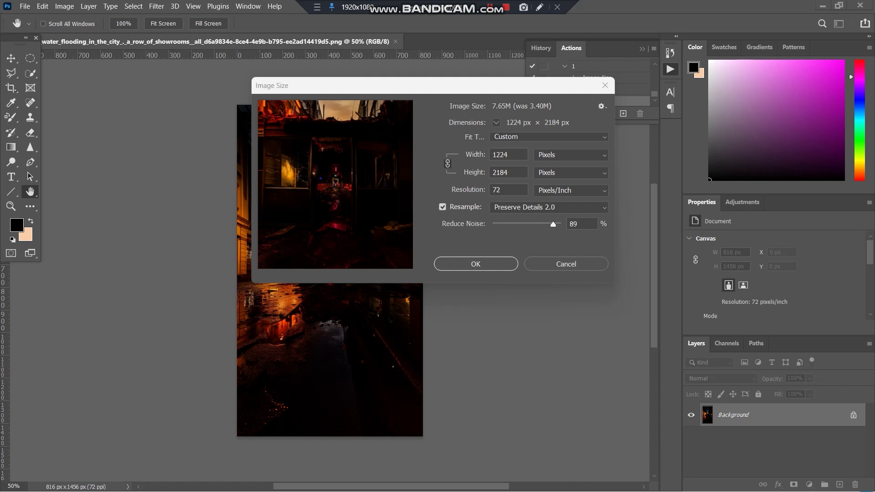
click(508, 172)
- Review the resampling methods, keep Preserve Details 2.0 and apply the resize to the street image
click(549, 207)
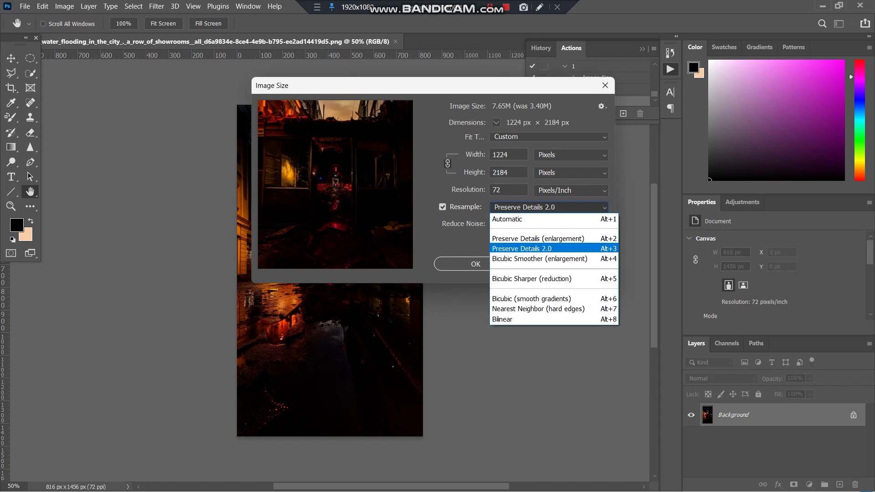
key(Up)
key(Up)
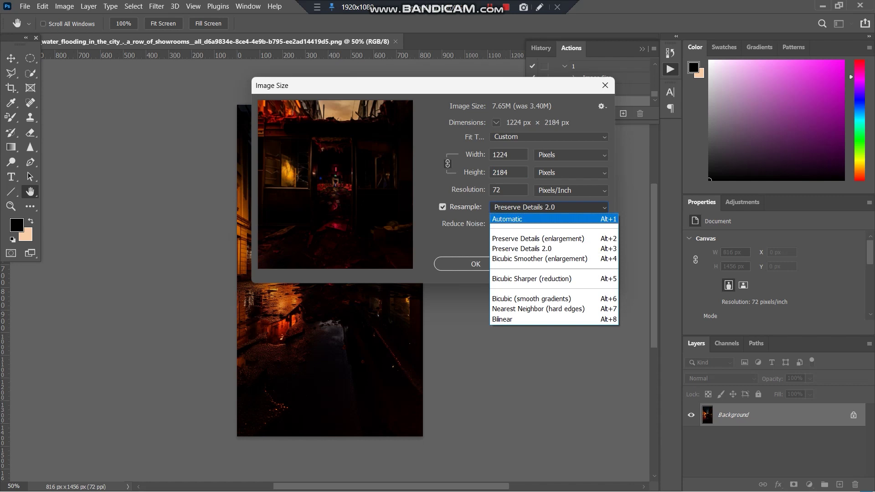
key(Escape)
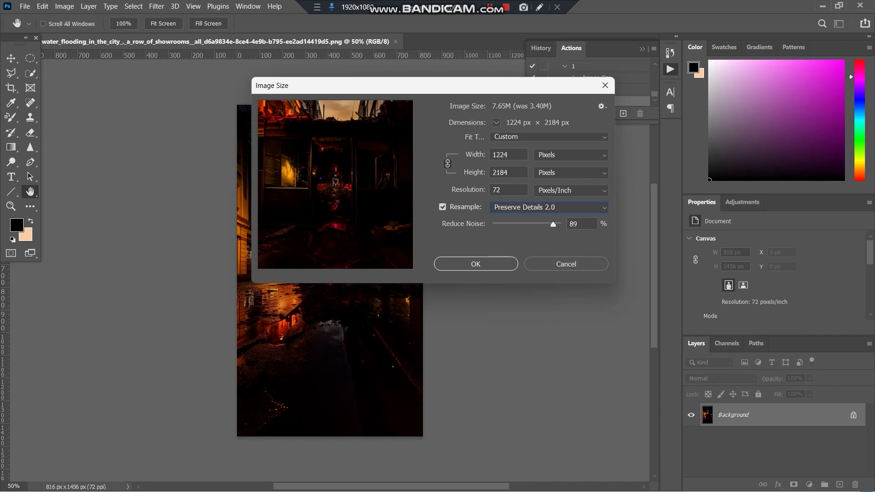
key(alt+Down)
key(Up)
key(Up)
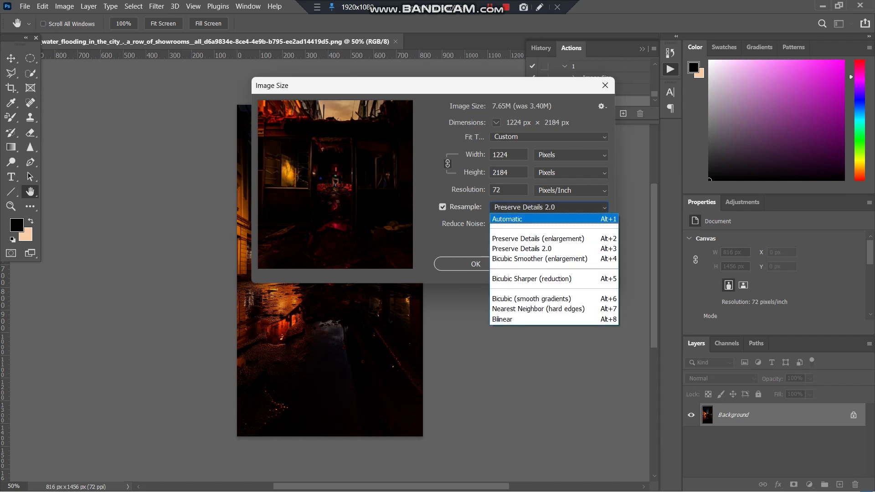
key(Escape)
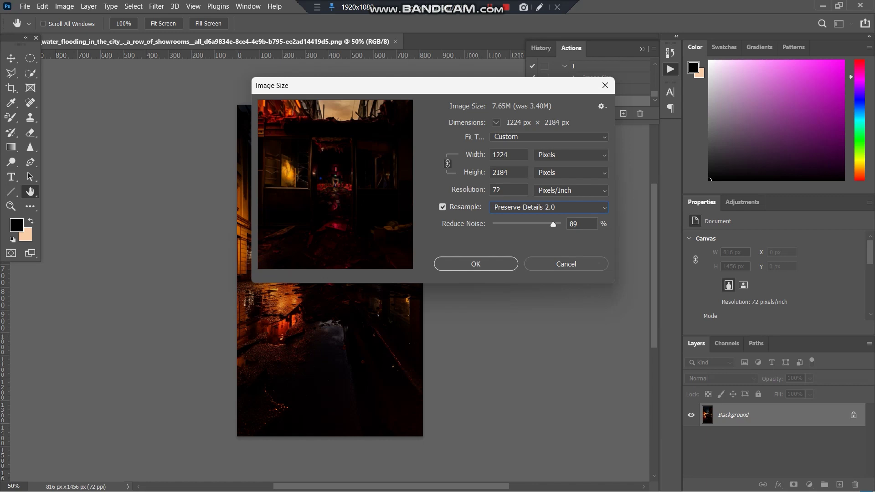
key(Return)
key(s)
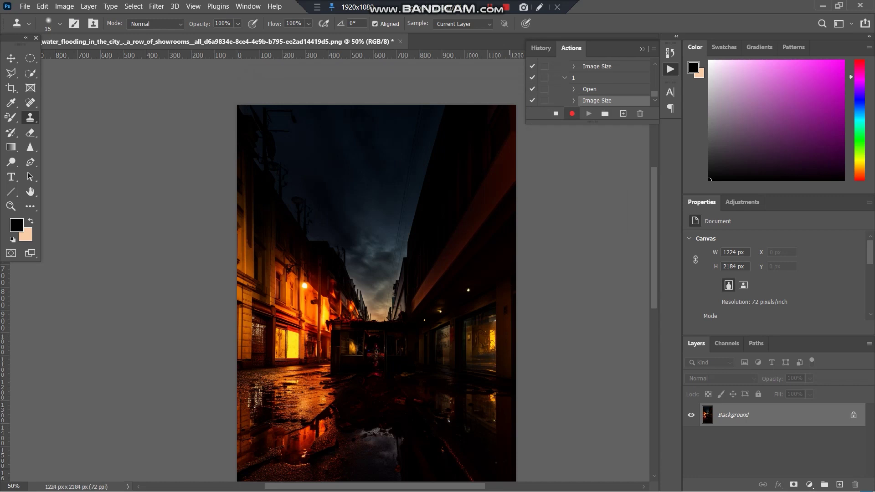
- Stop recording the action and save the enlarged street image as a PNG in the Downloads folder
click(556, 113)
click(25, 7)
click(41, 137)
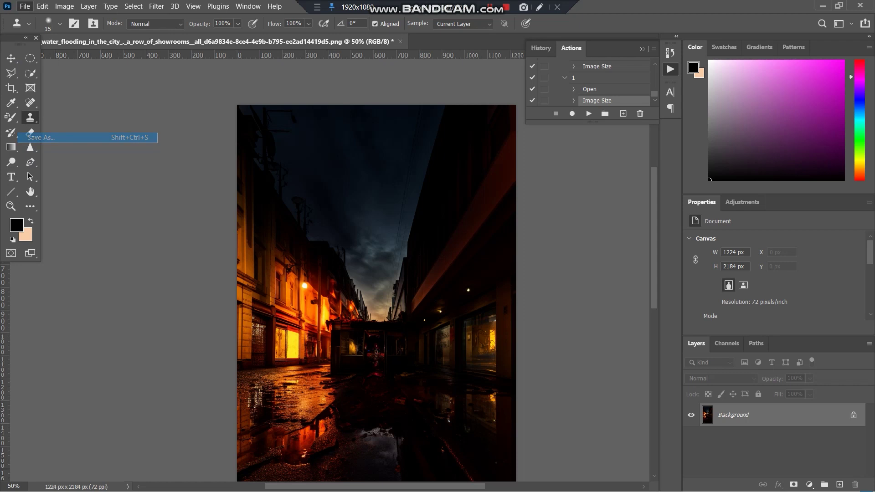
scroll(177, 155, down, 3)
scroll(178, 155, up, 3)
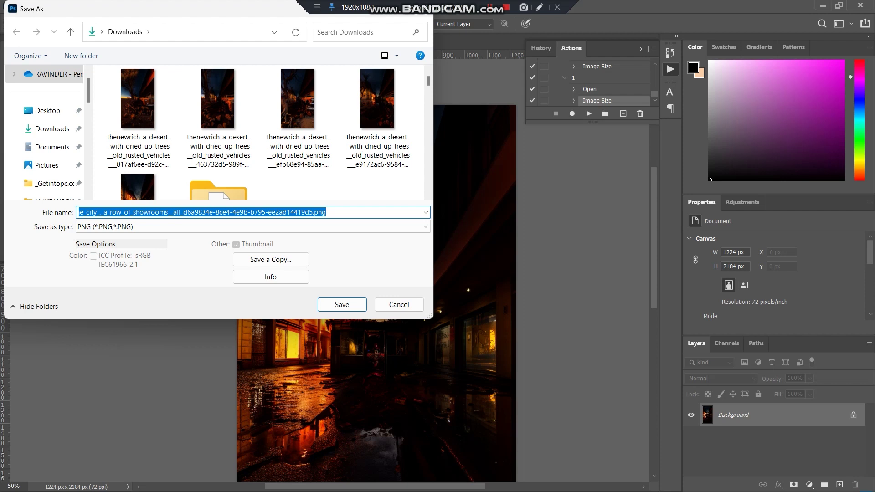
key(Return)
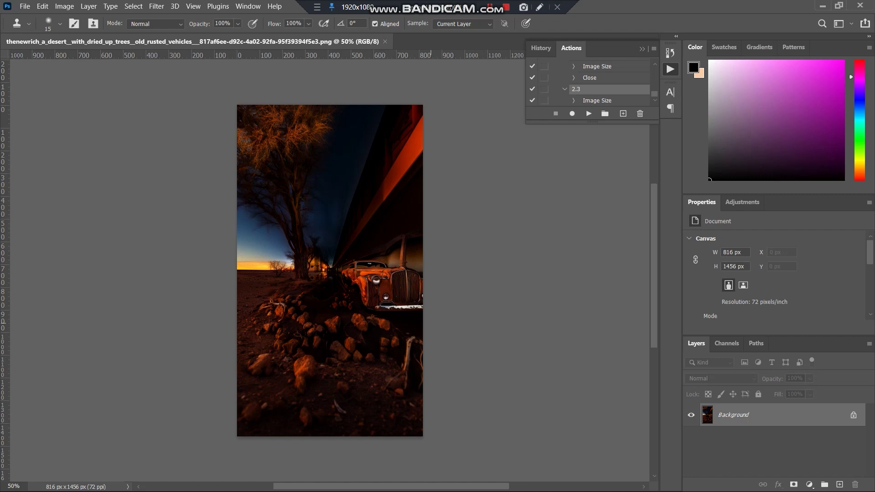
- Run the 2.3 action on the desert image to enlarge it and show the file commands for saving
click(588, 114)
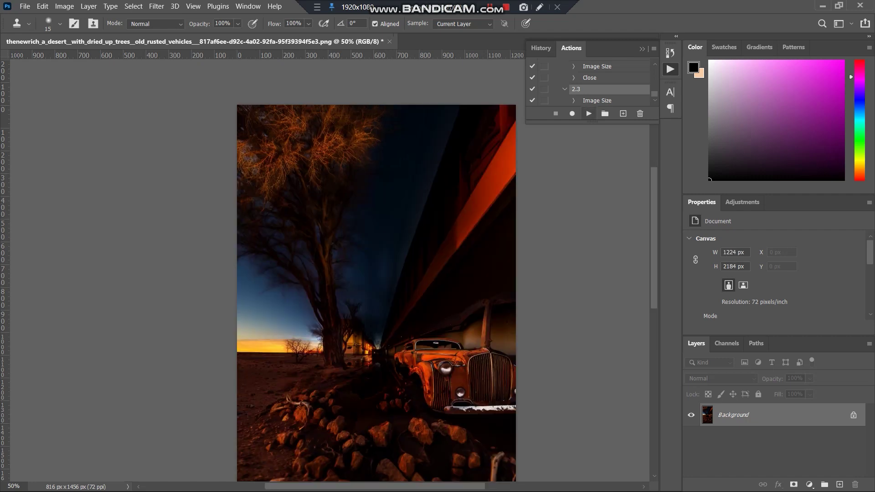
scroll(376, 270, down, 3)
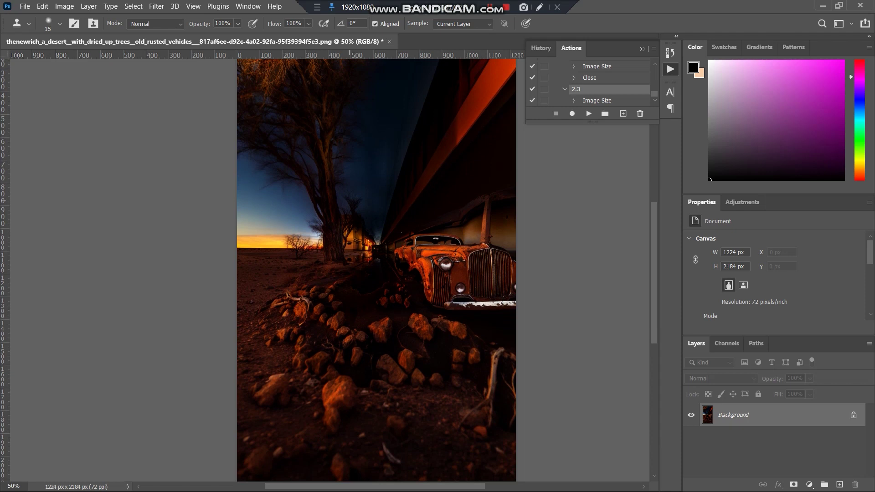
click(24, 7)
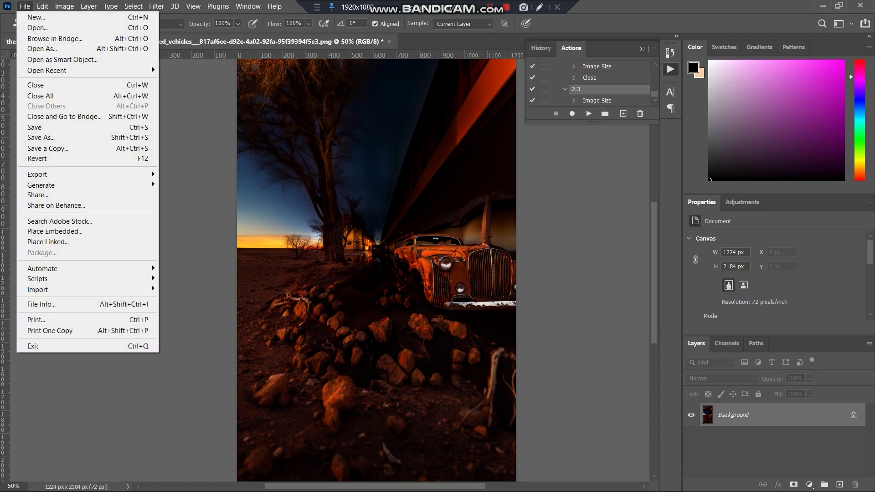
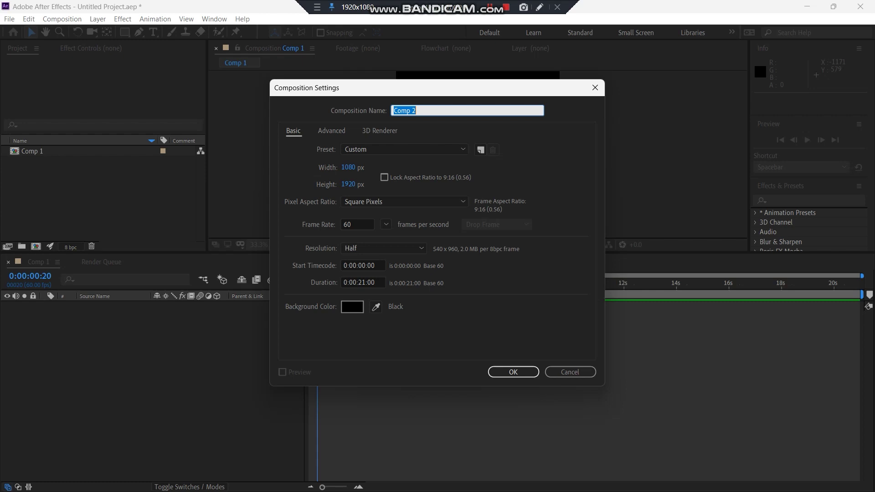
- In After Effects, create a 1080 x 1920 px, 60 fps composition lasting 21 seconds and import the numbered PNG images
key(Return)
mouse_move(437, 478)
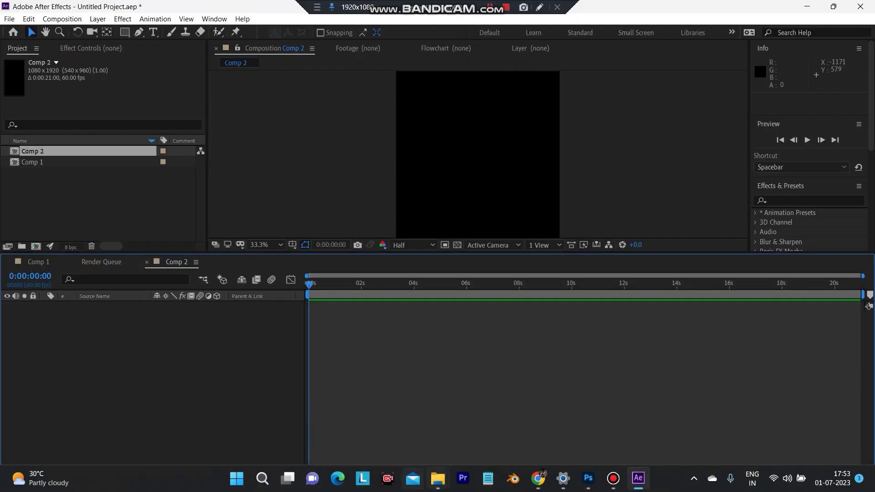
click(379, 424)
drag(158, 121, 48, 155)
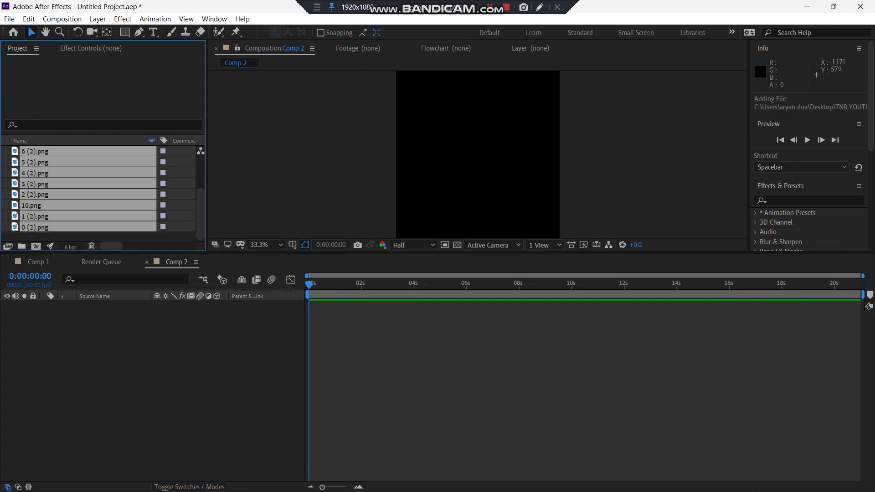
- Add 0 (2).png through 8 (2).png and 9.png to the composition in ascending order, with 0 (2).png as the top layer
click(177, 236)
mouse_move(200, 215)
mouse_down()
mouse_move(201, 182)
mouse_move(201, 212)
mouse_up()
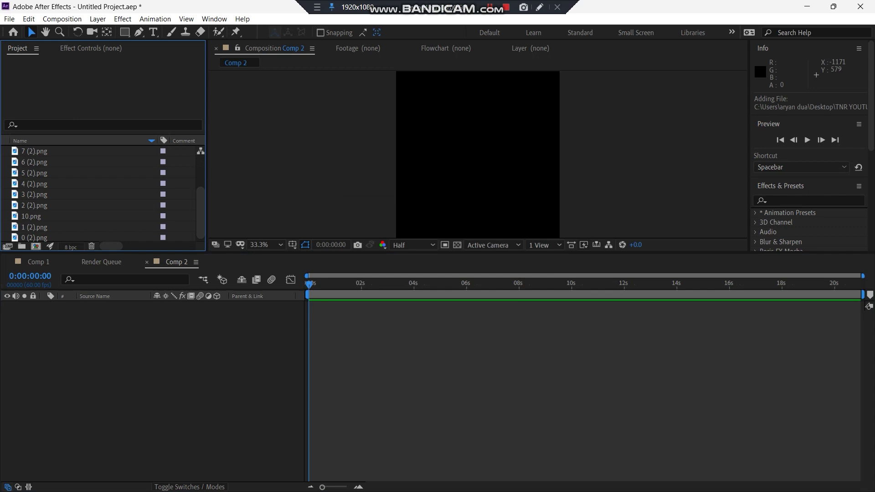
click(34, 238)
ctrl+click(35, 227)
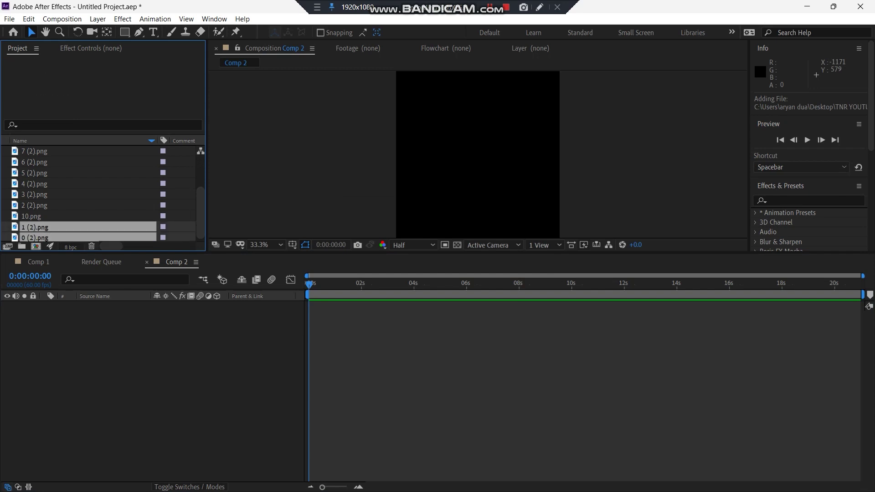
ctrl+click(34, 205)
ctrl+click(35, 194)
ctrl+click(35, 184)
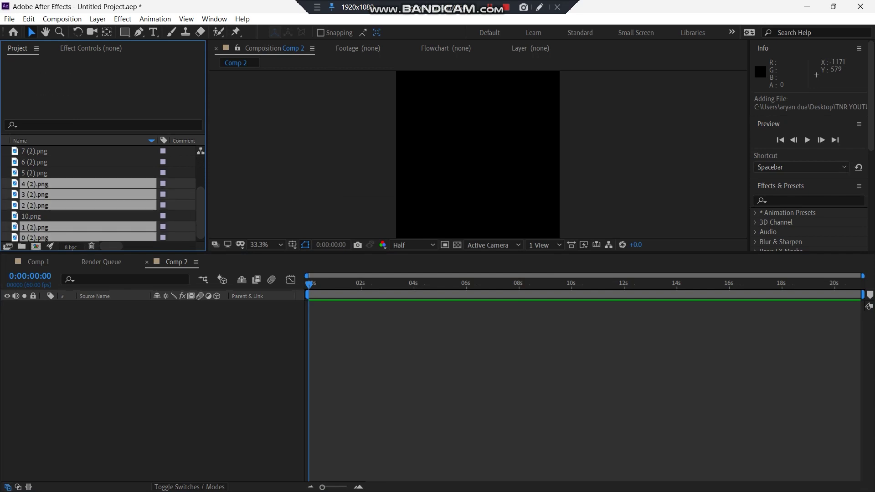
ctrl+click(34, 173)
ctrl+click(35, 163)
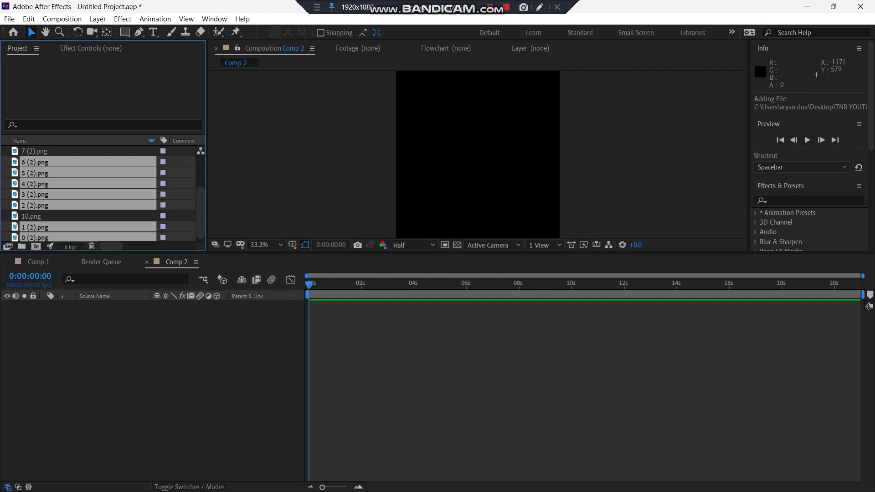
ctrl+click(35, 151)
scroll(101, 191, up, 2)
ctrl+click(35, 185)
ctrl+click(29, 172)
drag(29, 172, 114, 410)
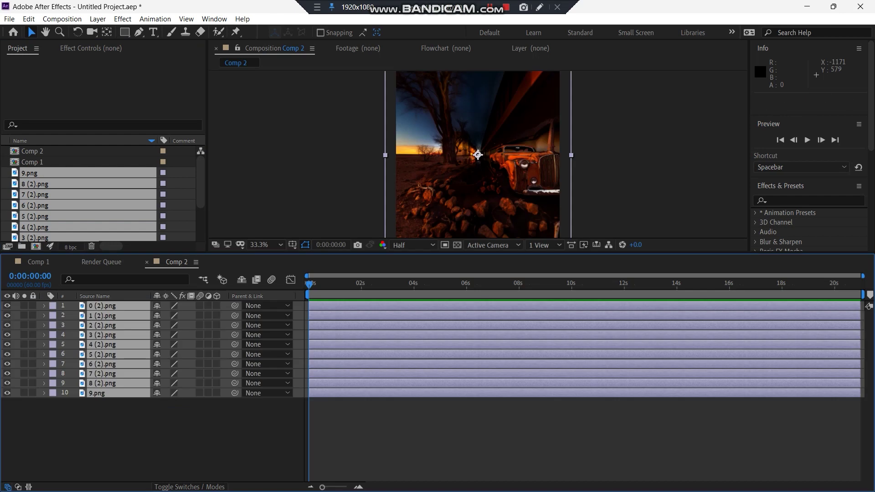
- Add 10.png to the composition as the bottom layer, below 9.png
drag(201, 182, 201, 210)
click(32, 216)
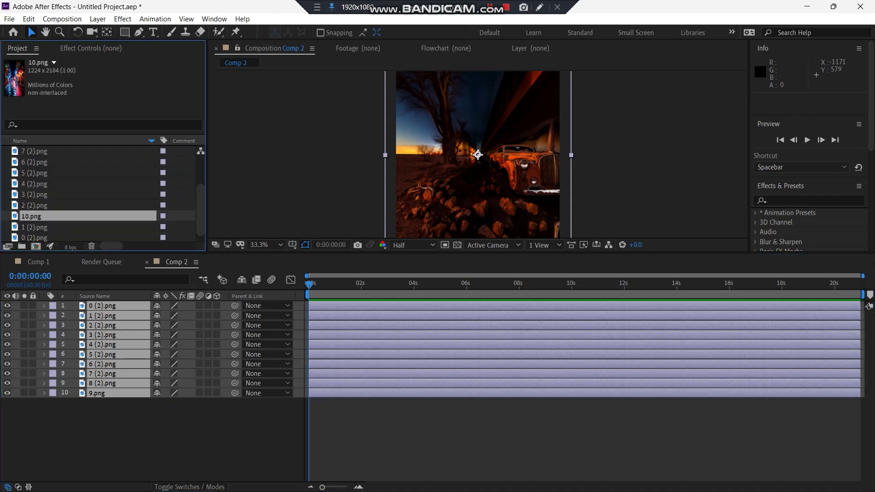
drag(32, 217, 105, 404)
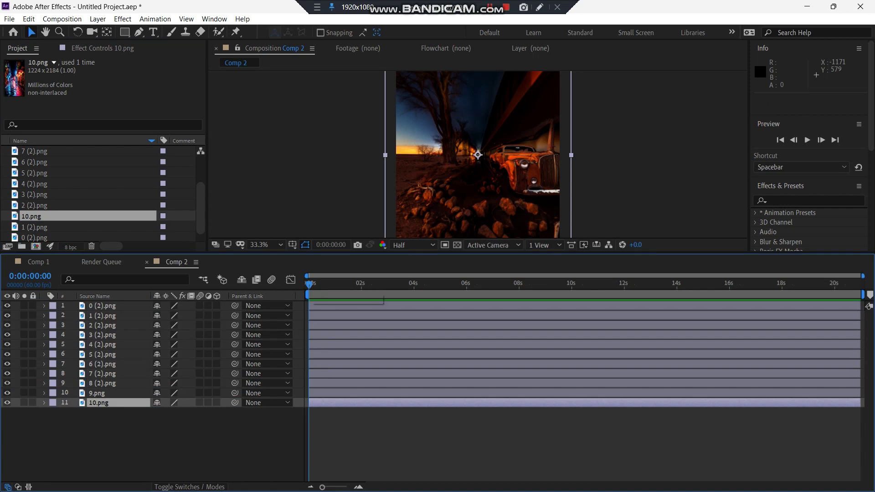
- Trim the ends of all eleven image layers to the 2-second mark
drag(310, 284, 361, 284)
drag(120, 461, 107, 305)
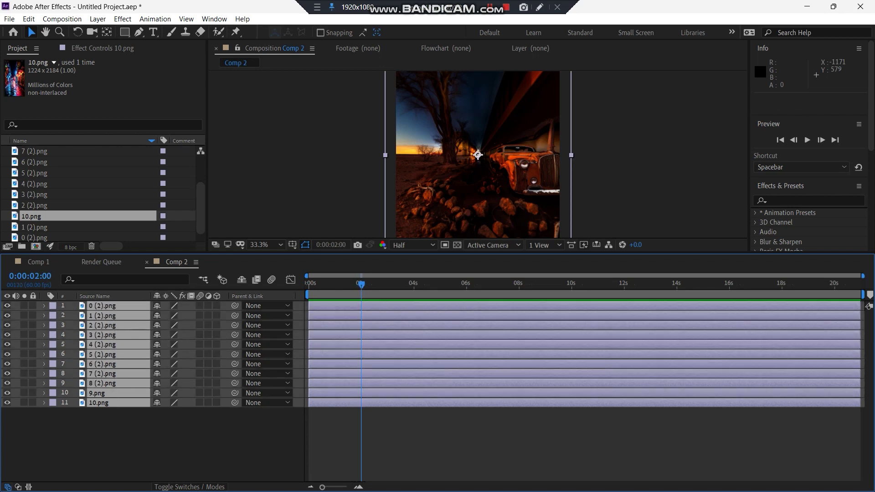
key(alt+bracketright)
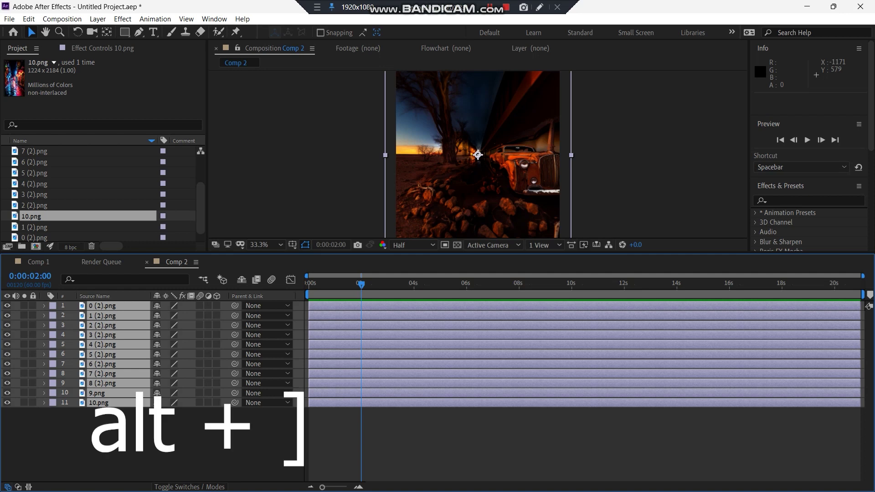
key(ctrl+z)
key(alt+bracketright)
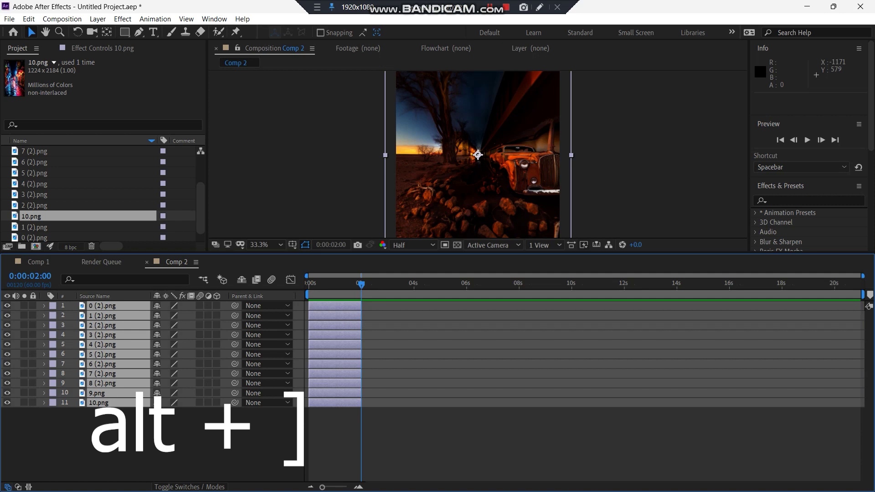
- Reveal the Scale property of all image layers and add 100% scale keyframes at the composition start
key(s)
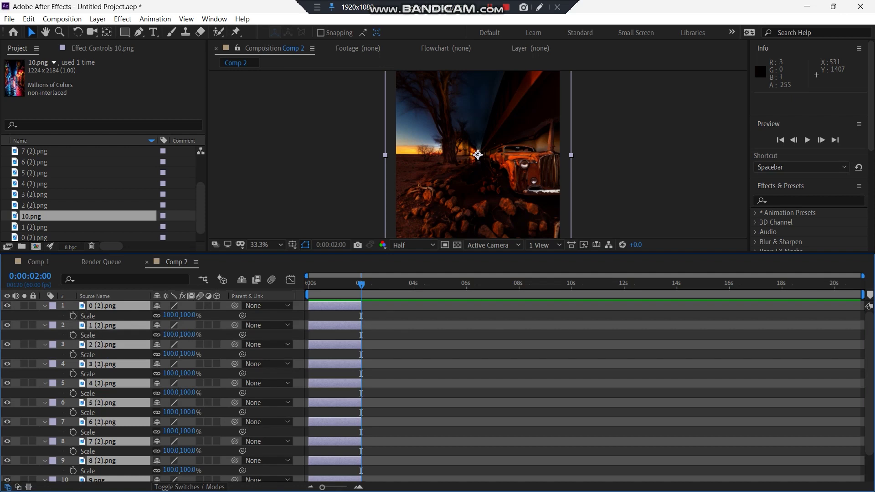
click(352, 284)
drag(351, 284, 309, 284)
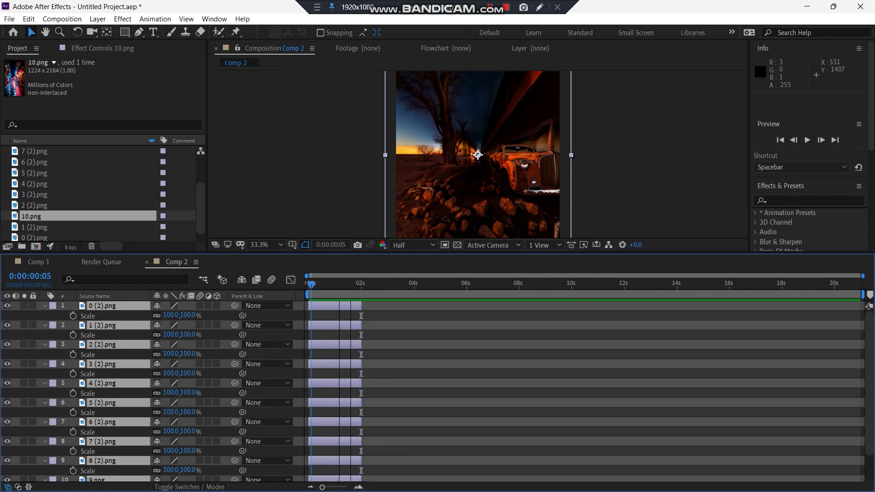
key(ctrl+a)
click(73, 316)
drag(472, 253, 472, 195)
drag(317, 226, 309, 226)
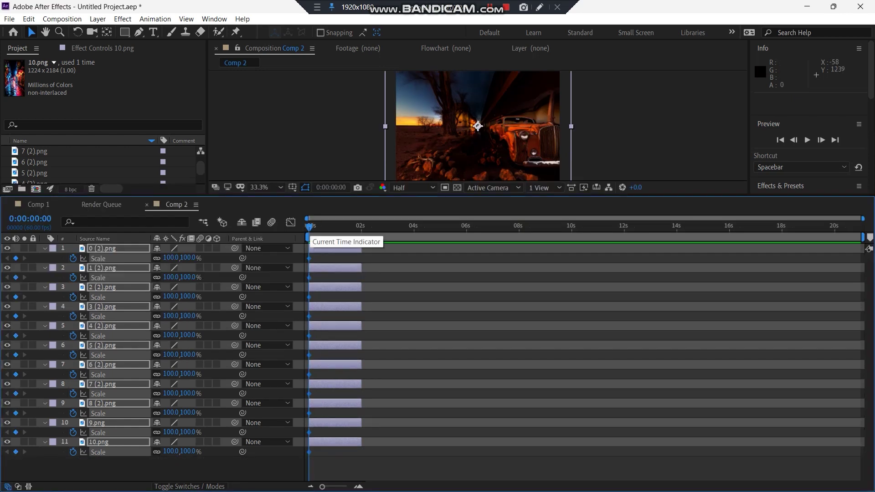
- Set the Scale of all eleven image layers to 200% at the 2-second mark and scrub through the zoom
key(o)
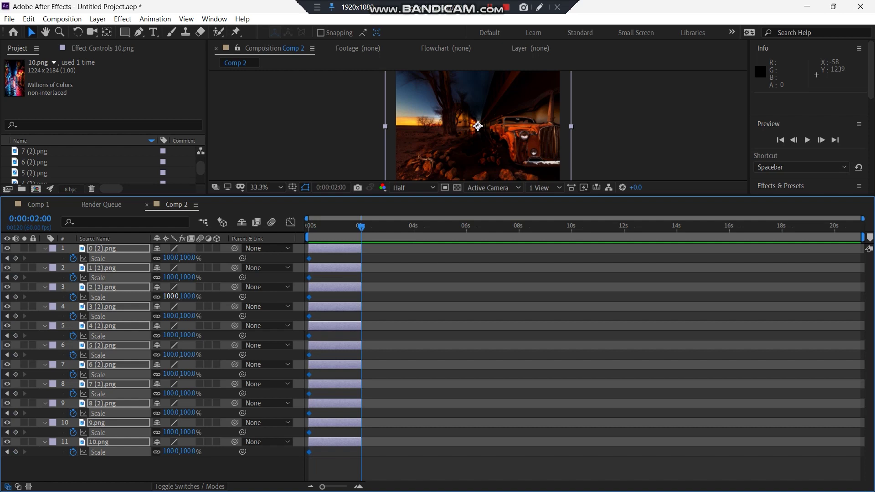
click(171, 297)
text(200)
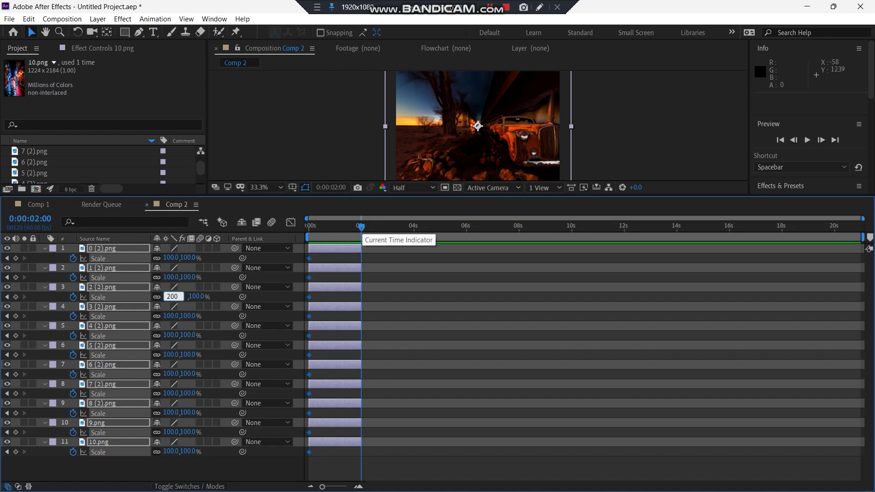
key(Return)
drag(361, 227, 331, 226)
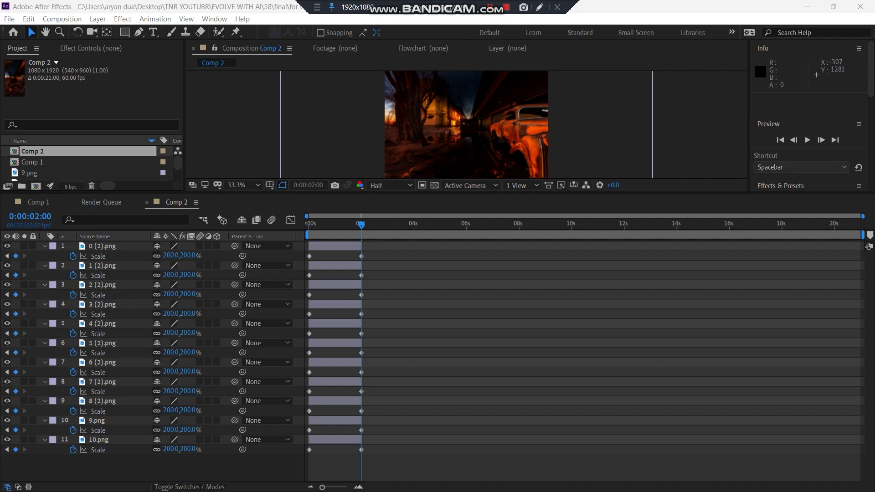
- Apply Gaussian Blur to the 0 (2).png layer and keyframe its Blurriness at 0 at the composition start
drag(741, 193, 741, 263)
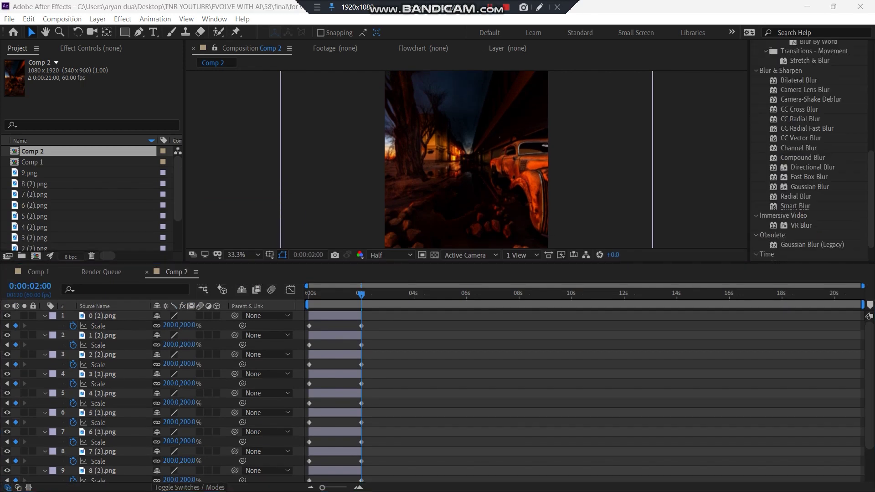
drag(810, 186, 105, 316)
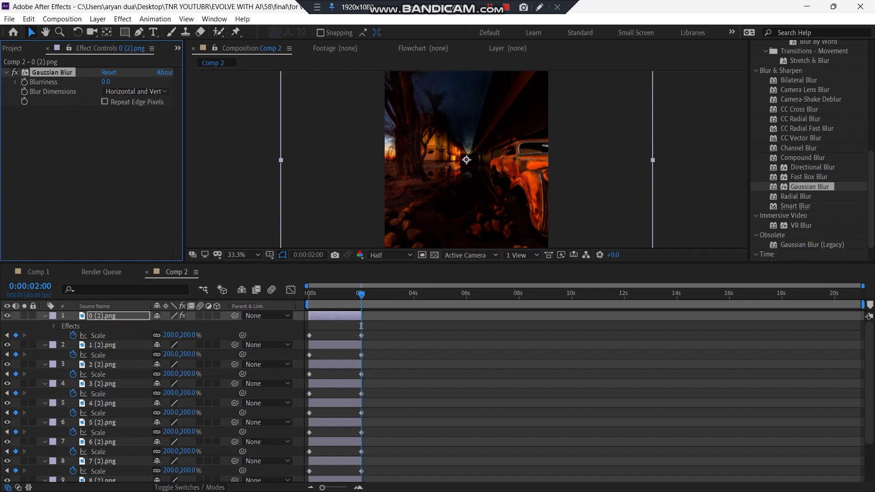
drag(361, 295, 323, 294)
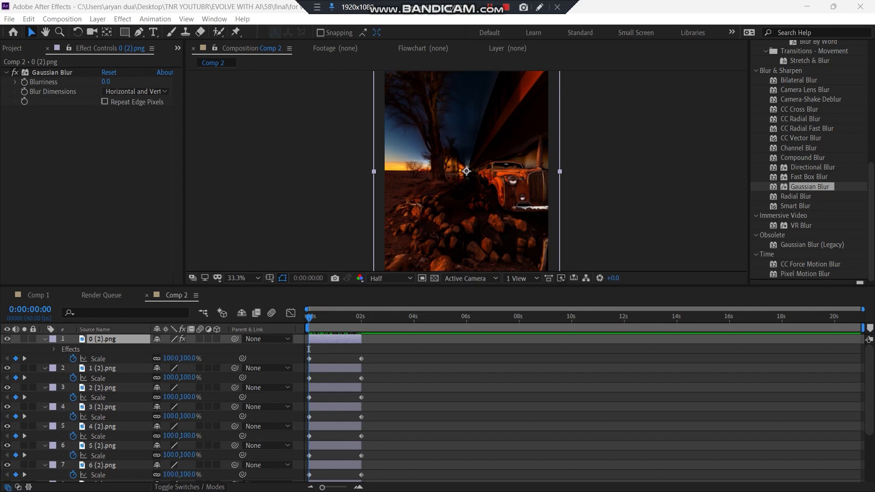
click(24, 82)
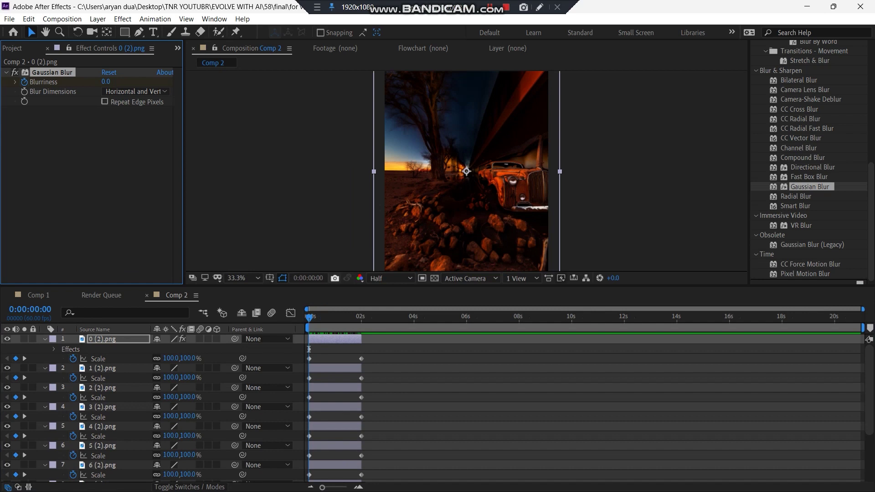
click(309, 349)
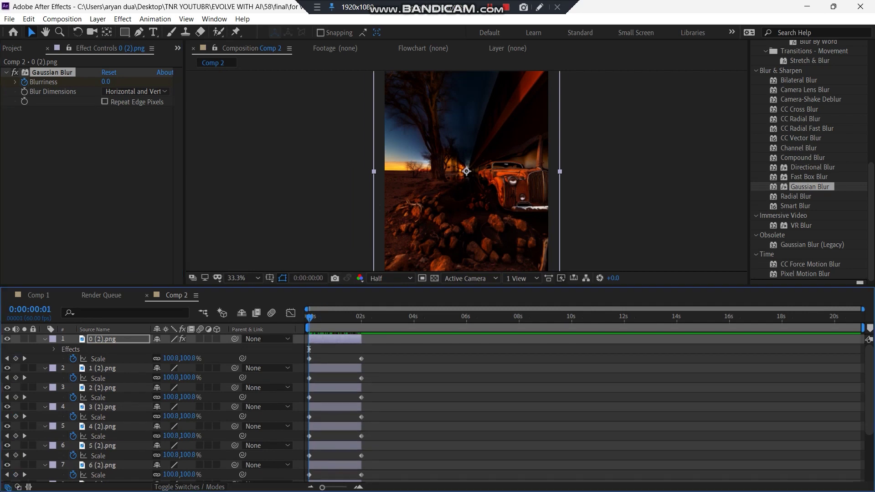
- Add a Blurriness keyframe of 3.5 to 0 (2).png at 0:00:00:43
key(space)
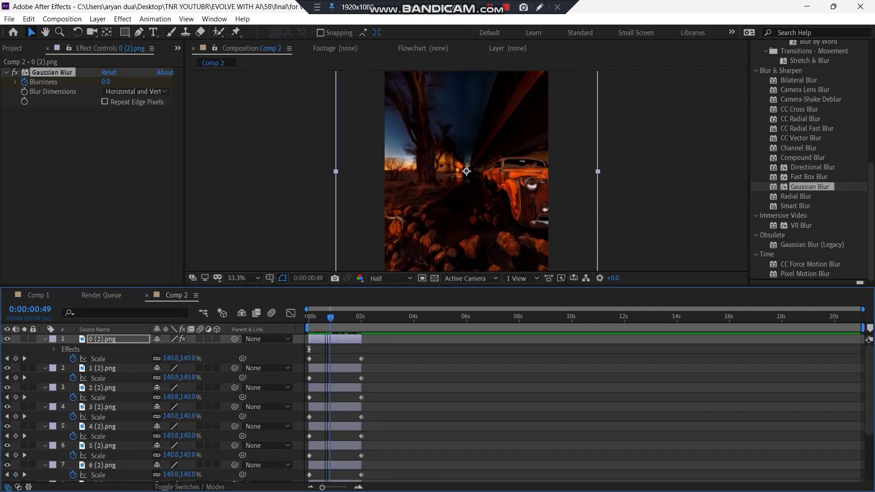
drag(331, 318, 327, 318)
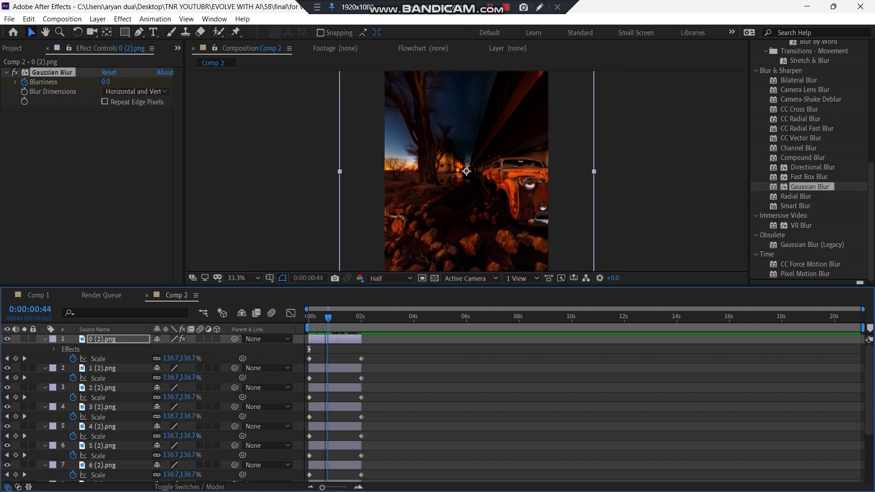
drag(328, 318, 328, 317)
click(106, 81)
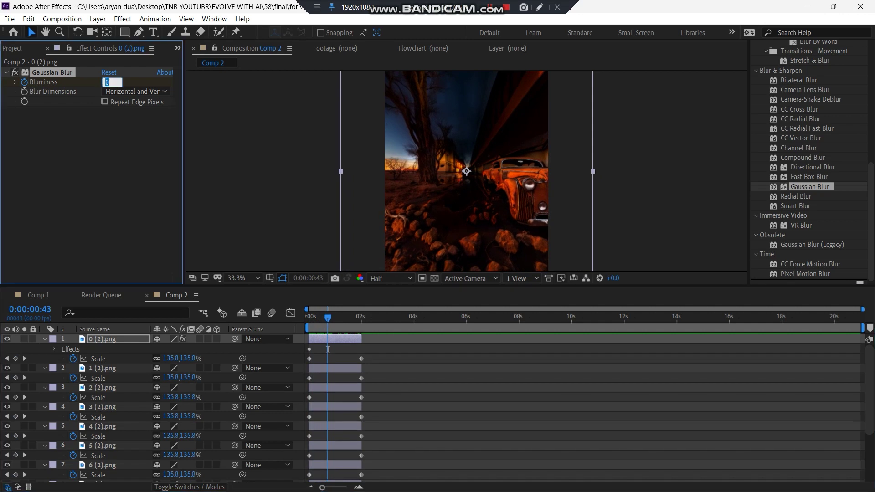
text(3.5)
key(Return)
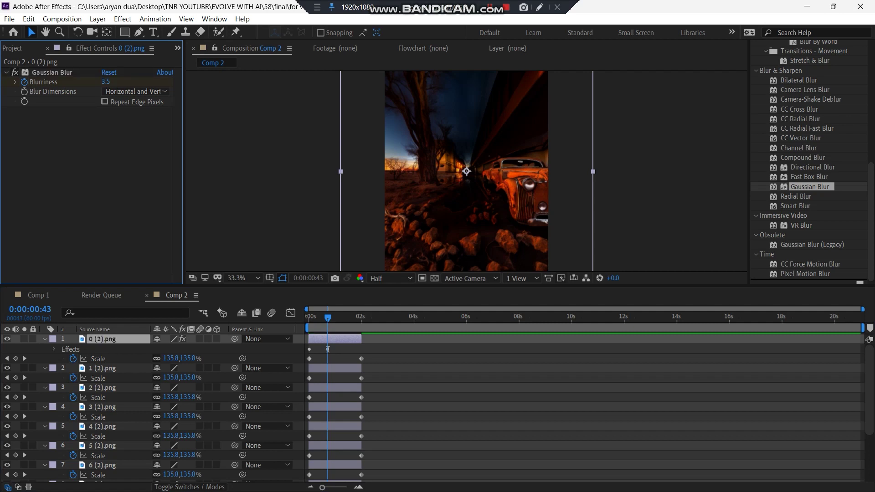
- Copy the keyframed Gaussian Blur from 0 (2).png and paste it onto the remaining image layers
key(ctrl+a)
key(Return)
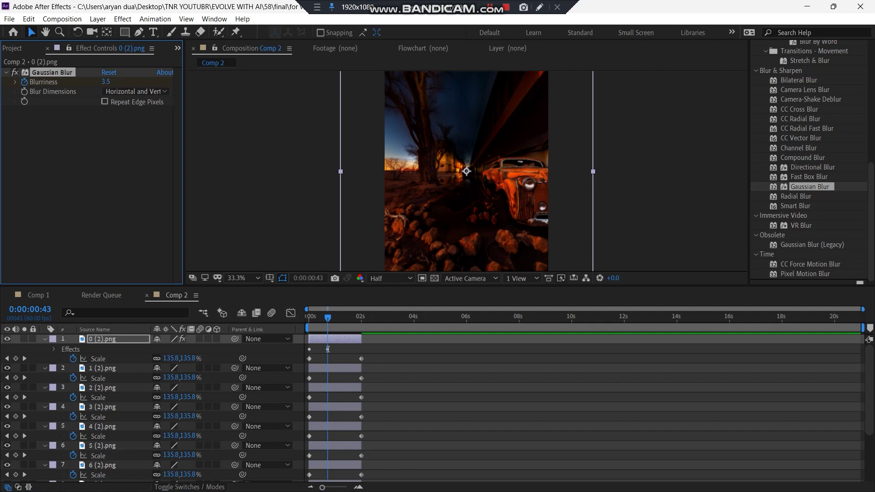
key(Tab)
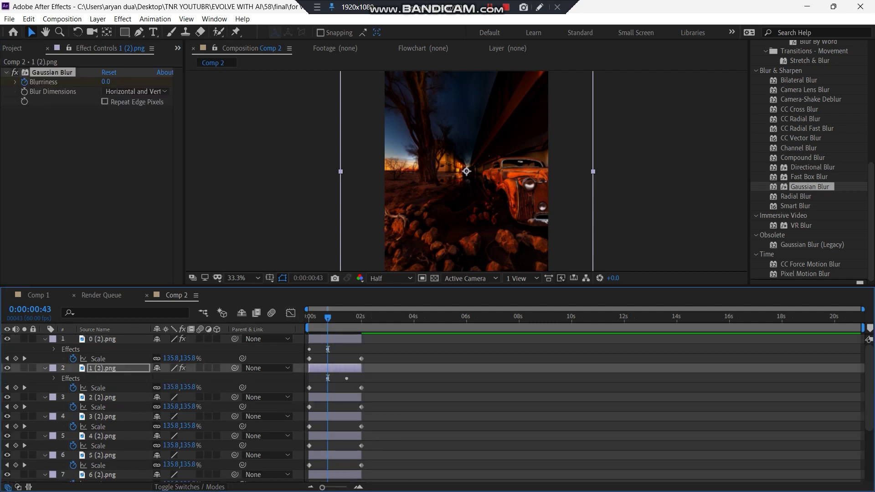
key(ctrl+Down)
key(ctrl+v)
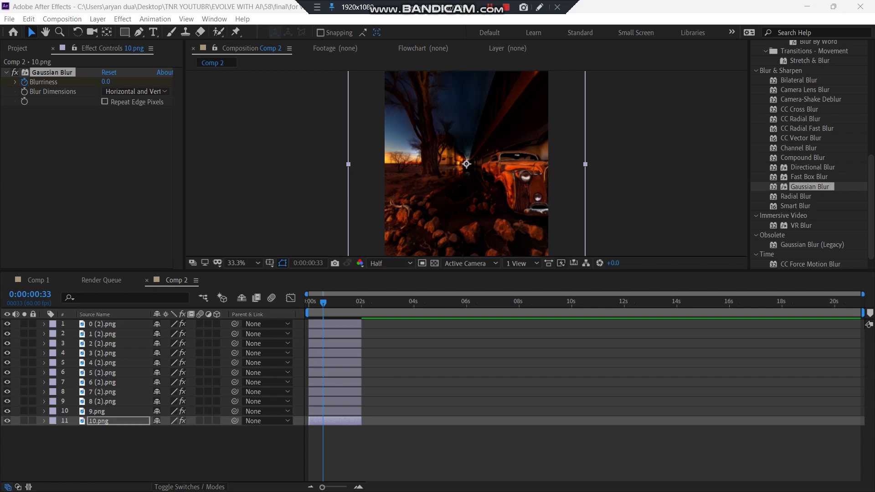
- Shift the 1 (2).png layer to start at 2 seconds, where 0 (2).png ends
click(109, 324)
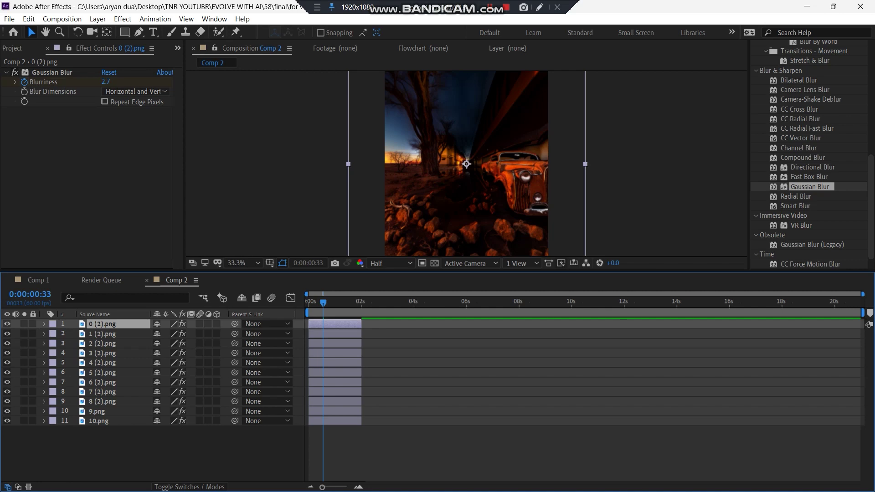
key(o)
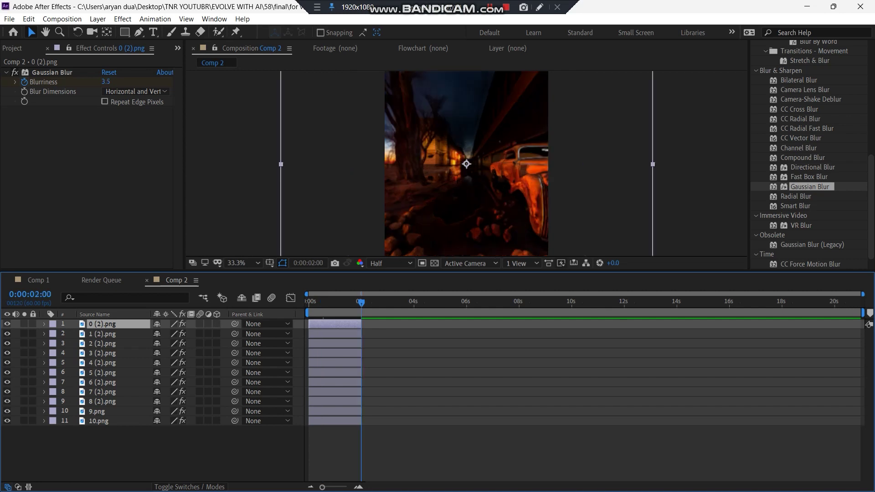
click(110, 334)
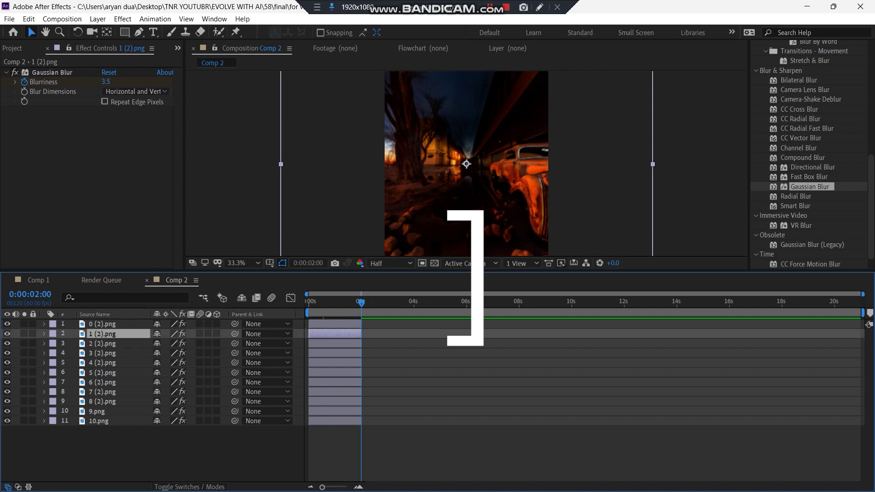
key(bracketleft)
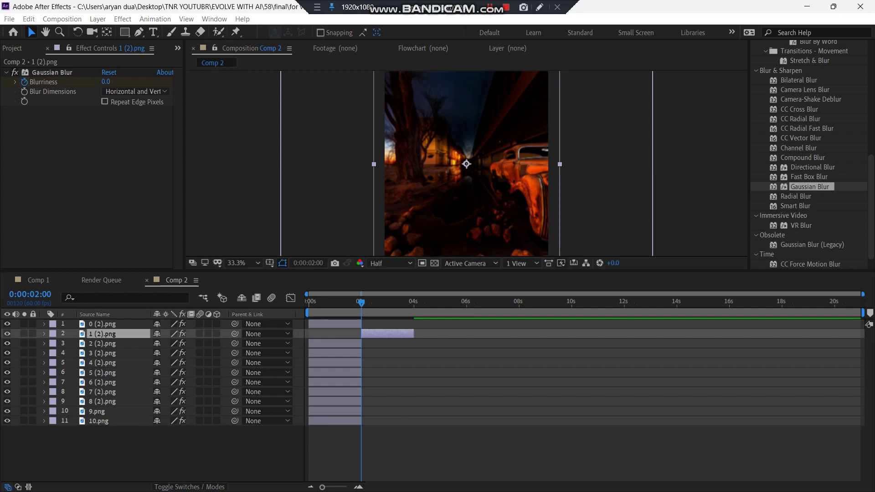
- Shift 2 (2).png to start at 4 seconds and 3 (2).png at 6 seconds, each following the end of the previous layer
key(o)
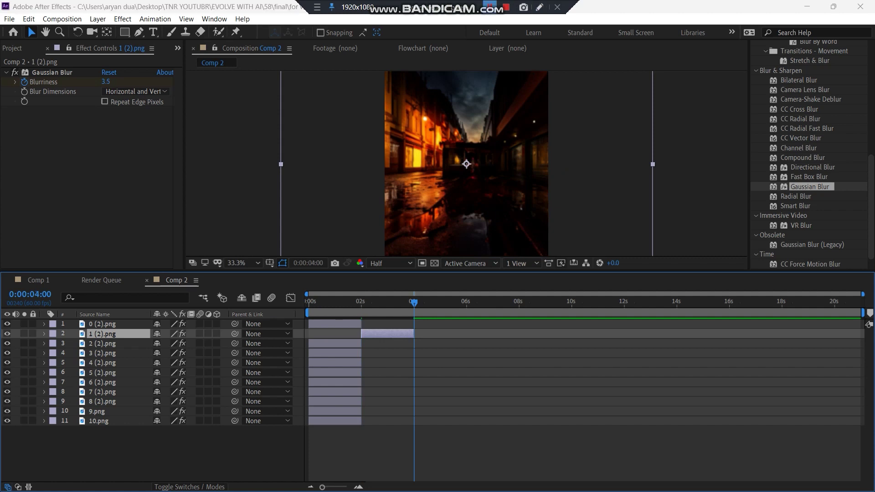
click(335, 344)
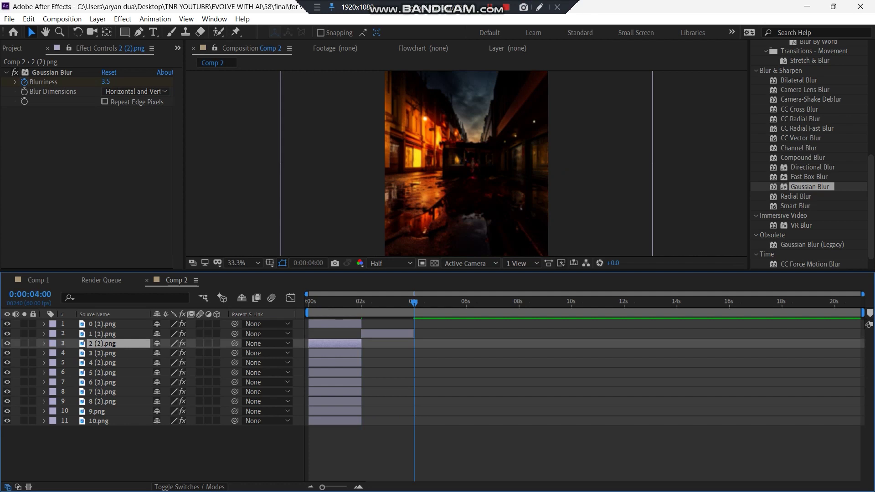
key(bracketleft)
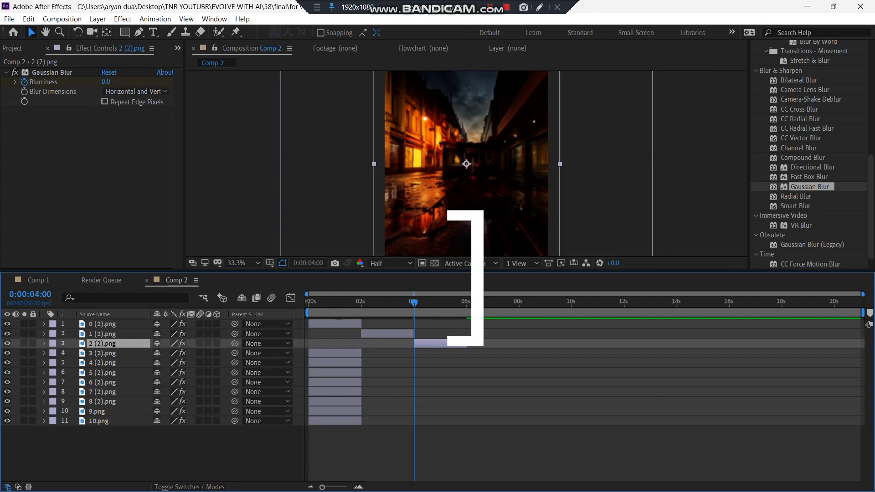
key(o)
click(335, 353)
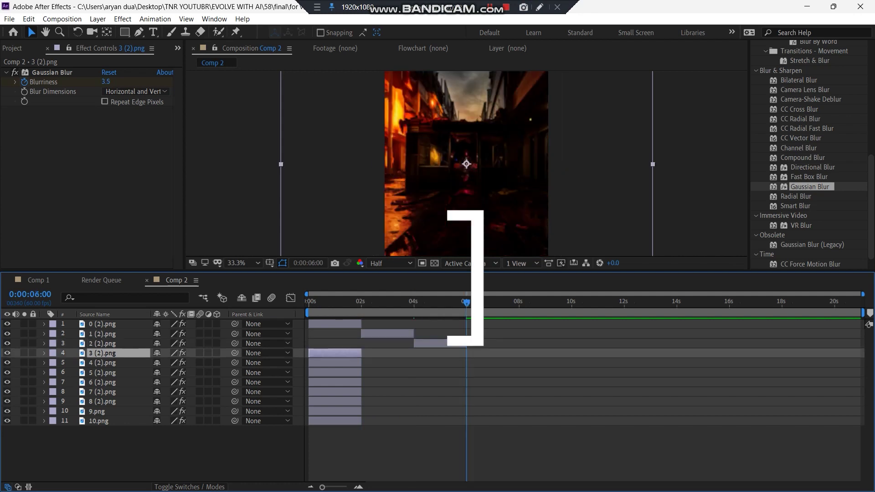
key(bracketleft)
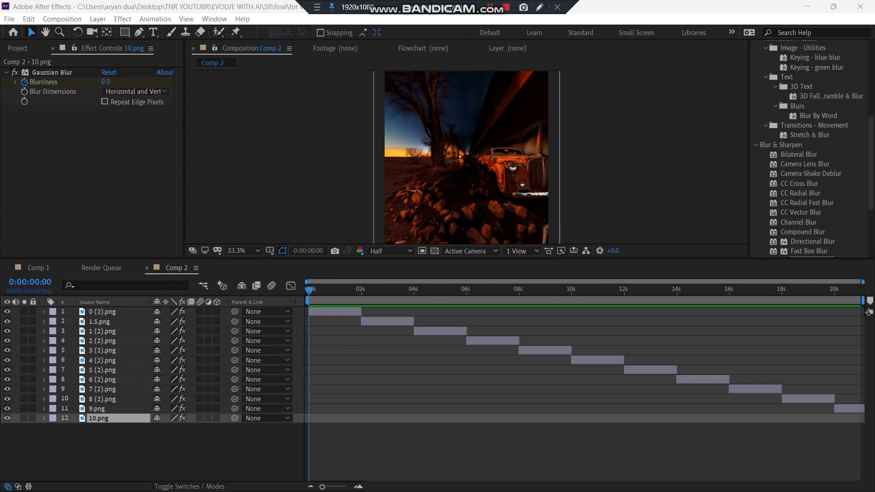
- Enlarge the composition preview and play back the staggered zoom sequence
drag(438, 259, 438, 360)
key(space)
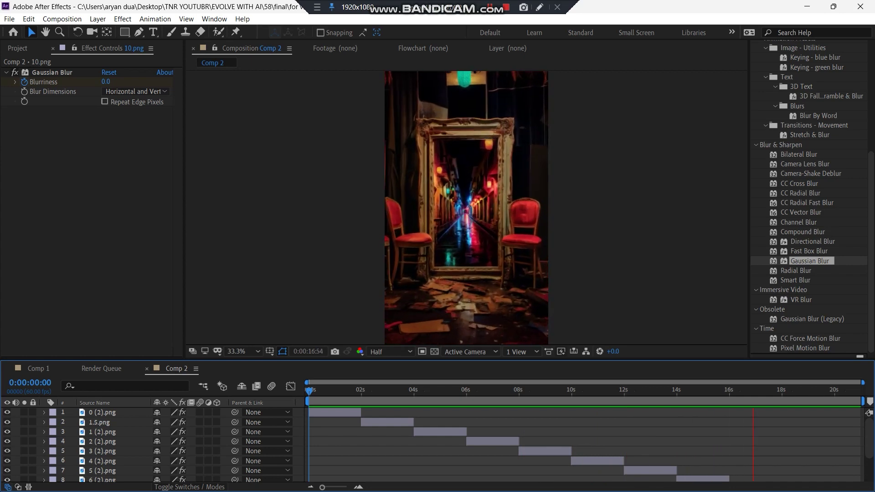
key(space)
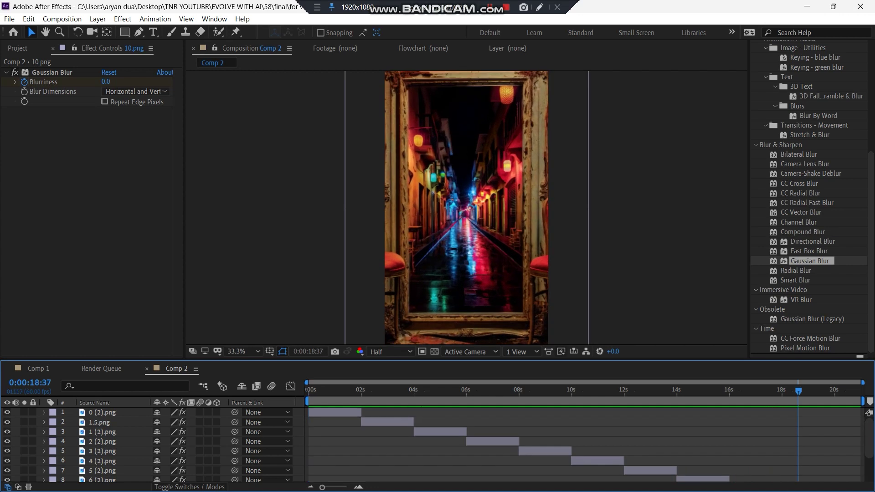
- Export Comp 2 by adding it to the Render Queue
click(9, 19)
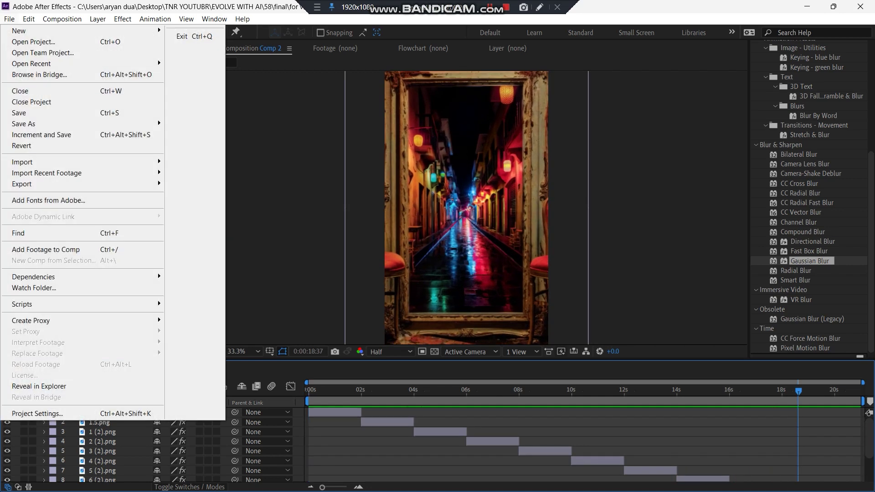
mouse_move(46, 173)
key(Down)
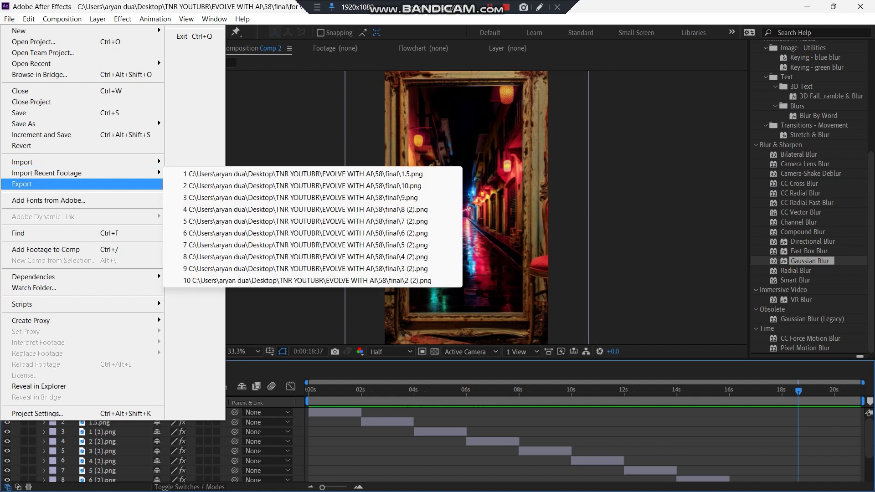
key(Right)
key(Down)
key(Return)
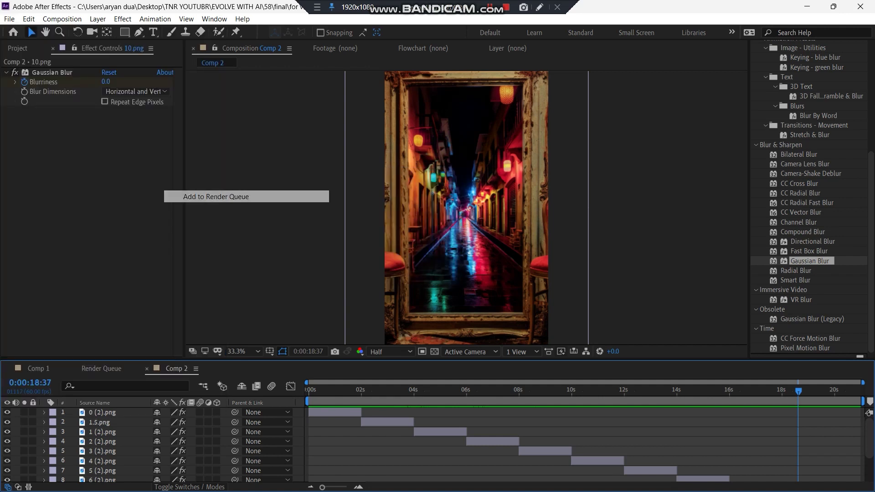
- Name the AVI output file main 2 in the final folder and start rendering Comp 2
click(281, 446)
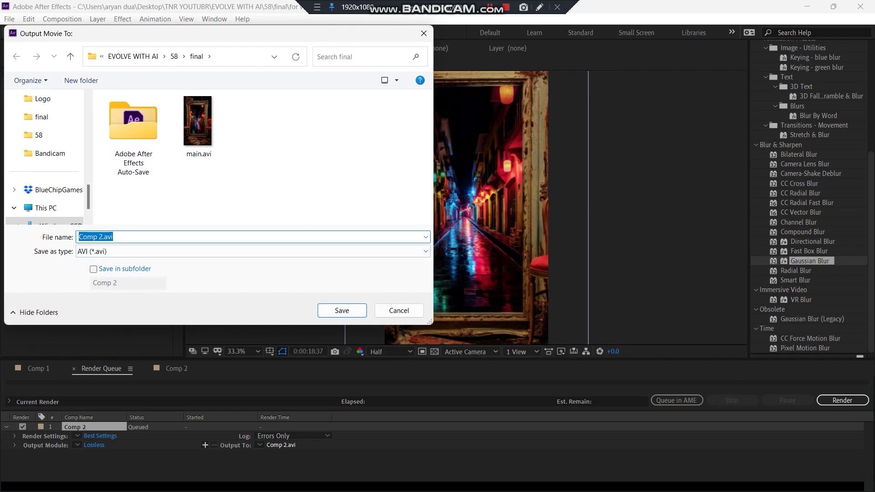
text(main 2)
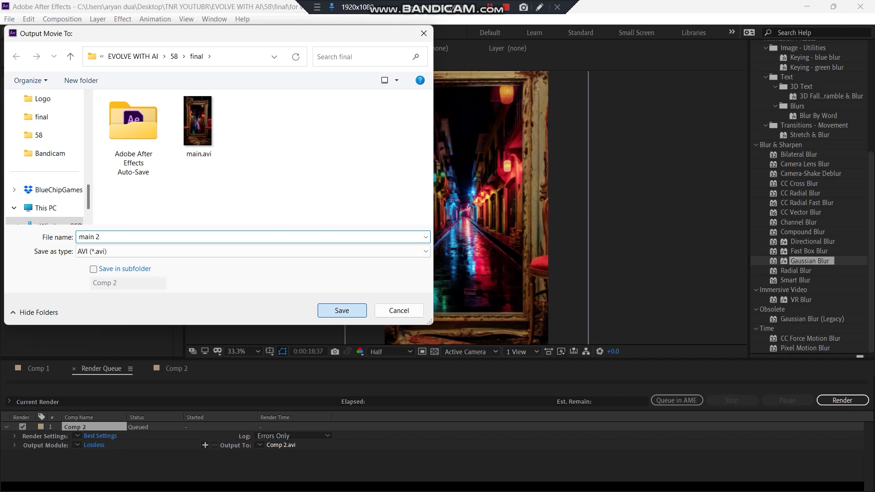
key(Return)
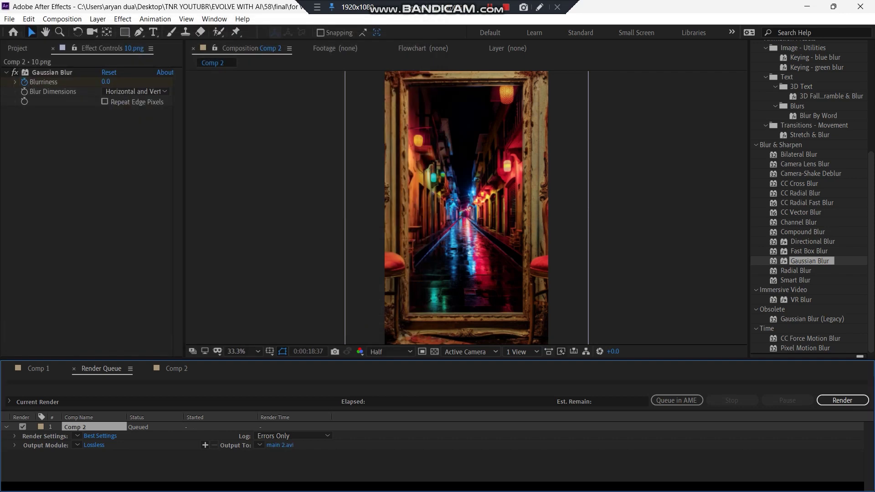
key(Return)
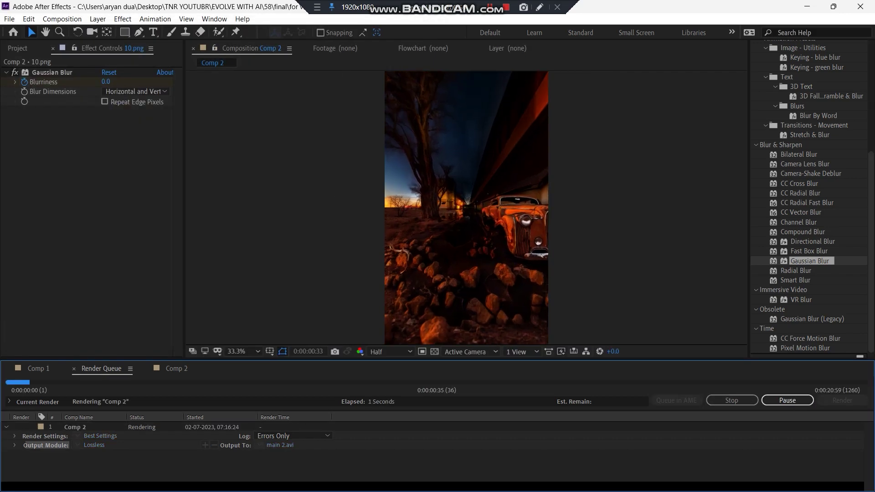